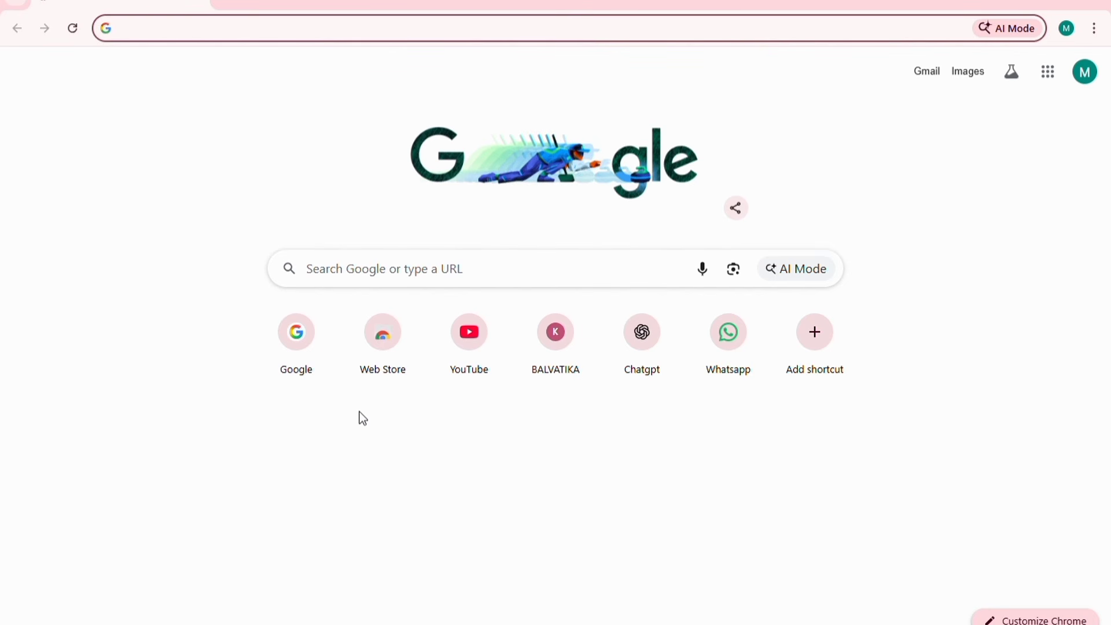
click(403, 270)
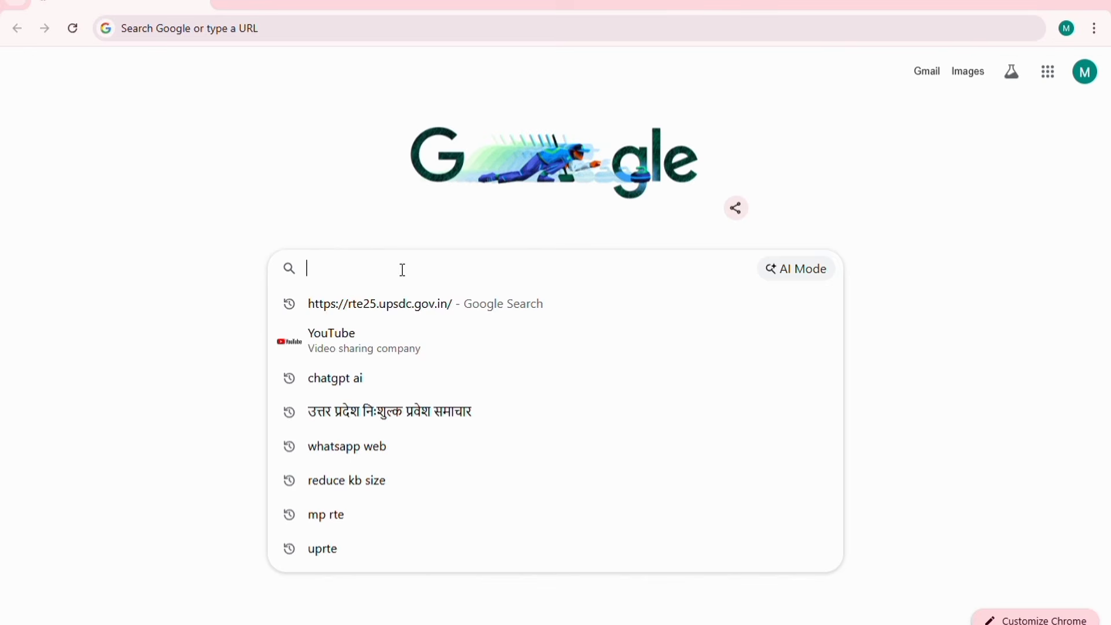
click(373, 309)
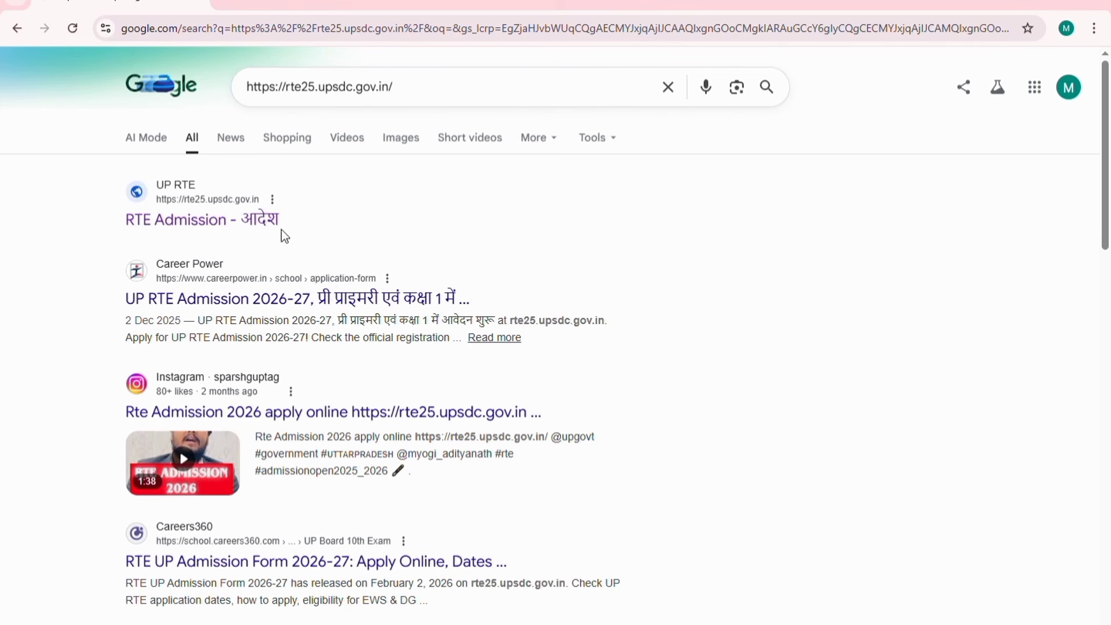
click(214, 226)
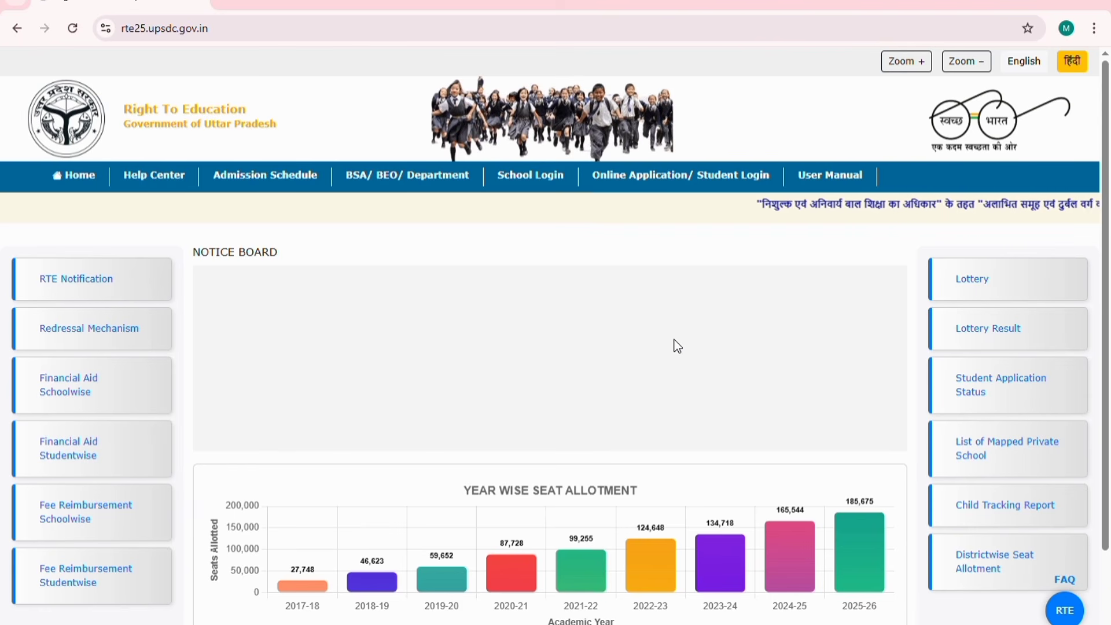
Open the New Student Registration form from the student login page and accept the important instructions.
click(669, 184)
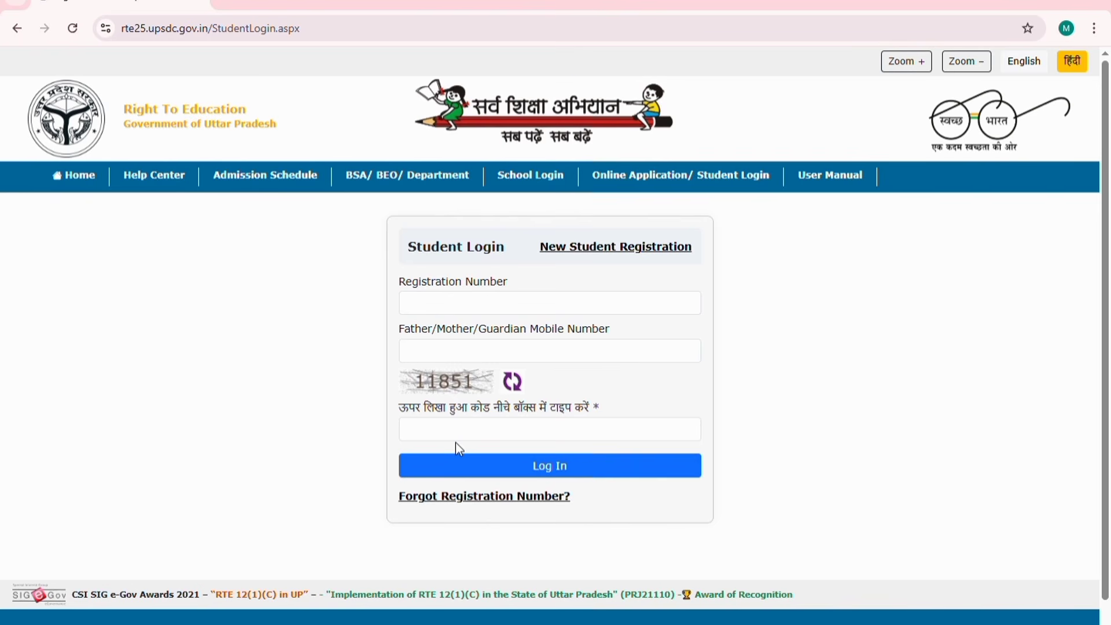
click(652, 255)
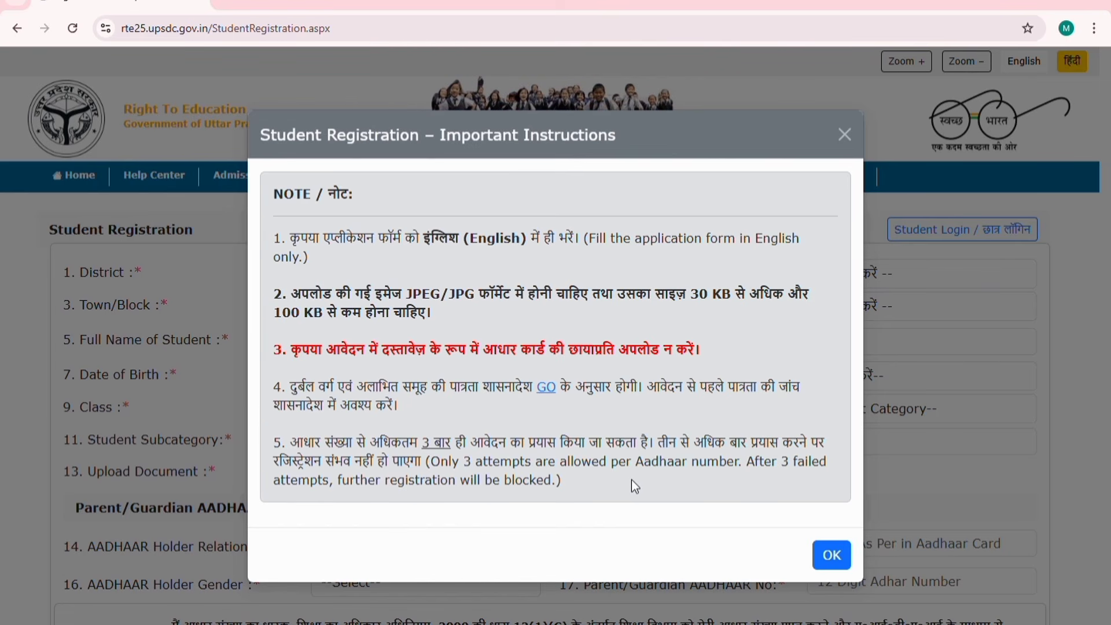
click(833, 557)
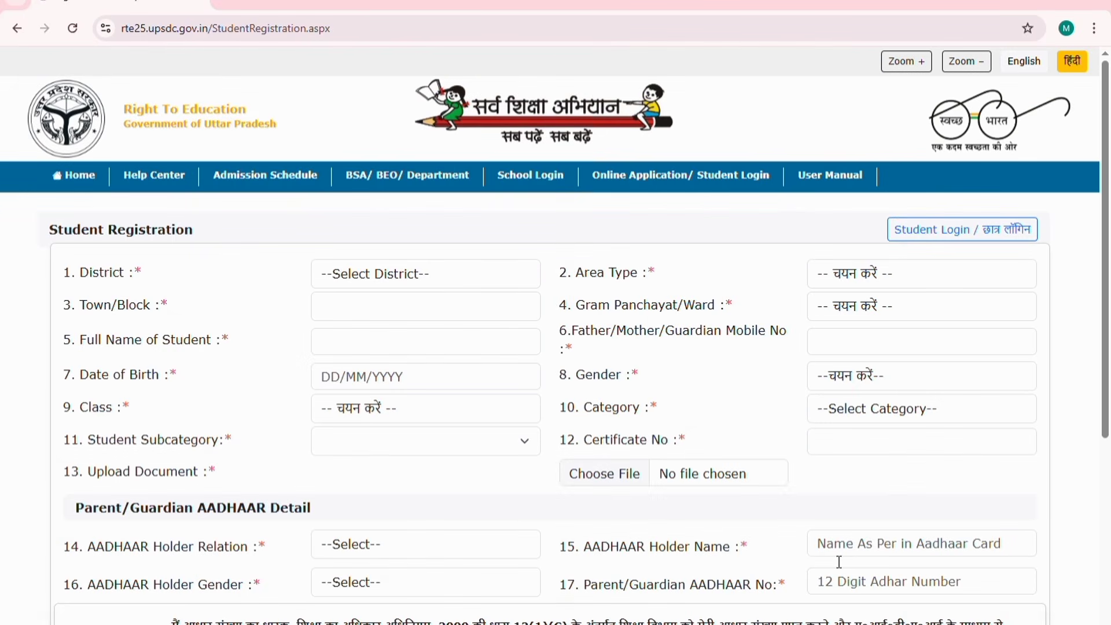
Set the student's location to district PRAYAGRAJ, area type Urban, town/block नगर निगम-इलाहाबाद and ward राजापुर.
click(446, 280)
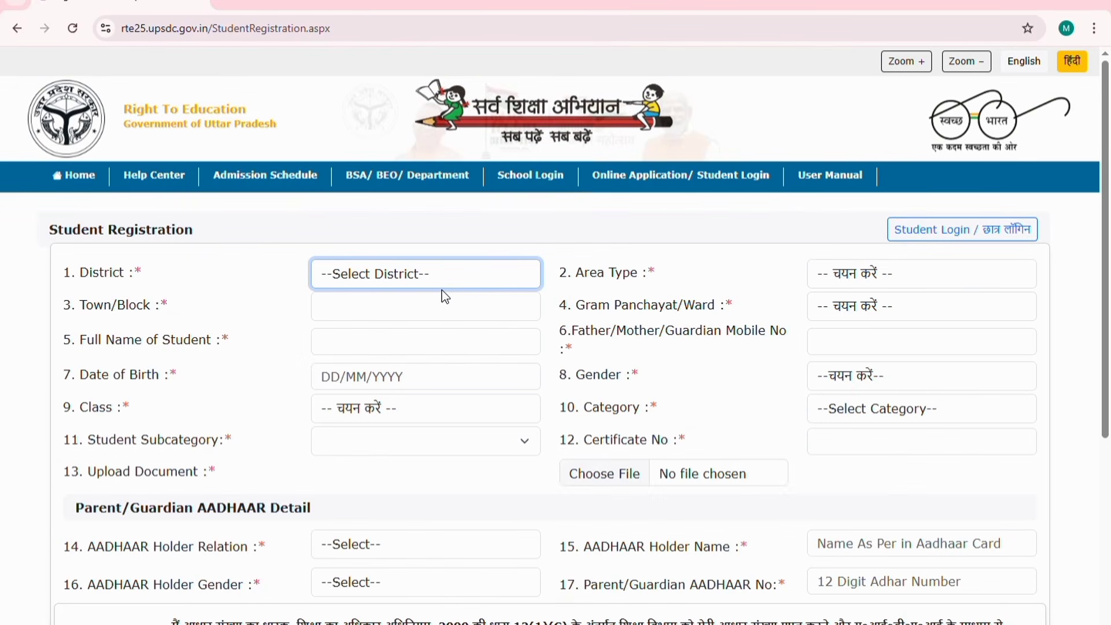
click(432, 545)
click(936, 278)
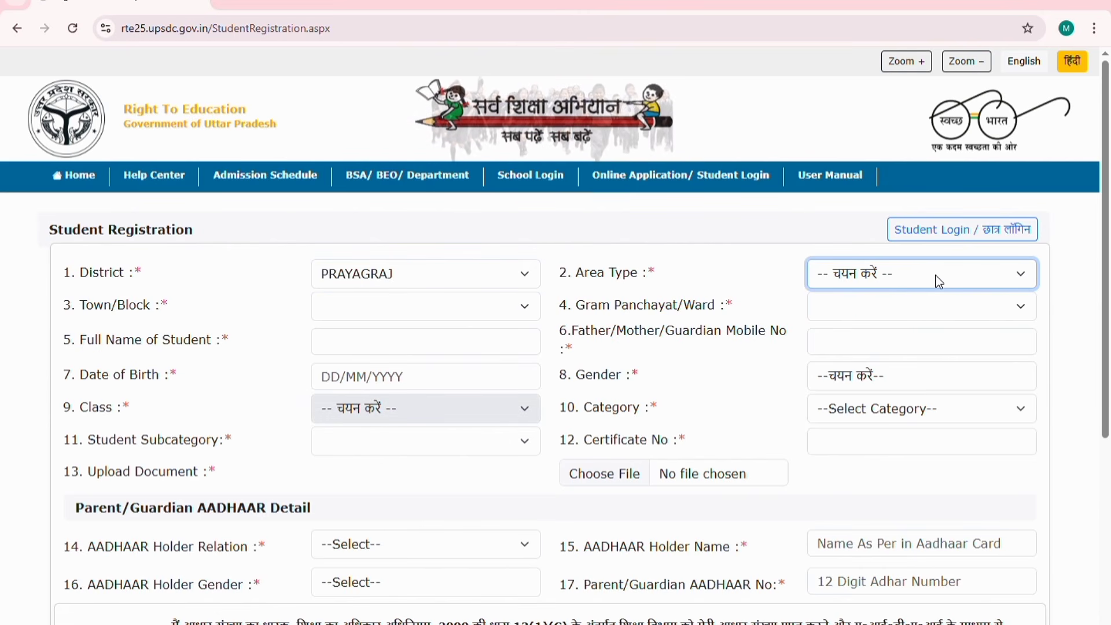
click(900, 343)
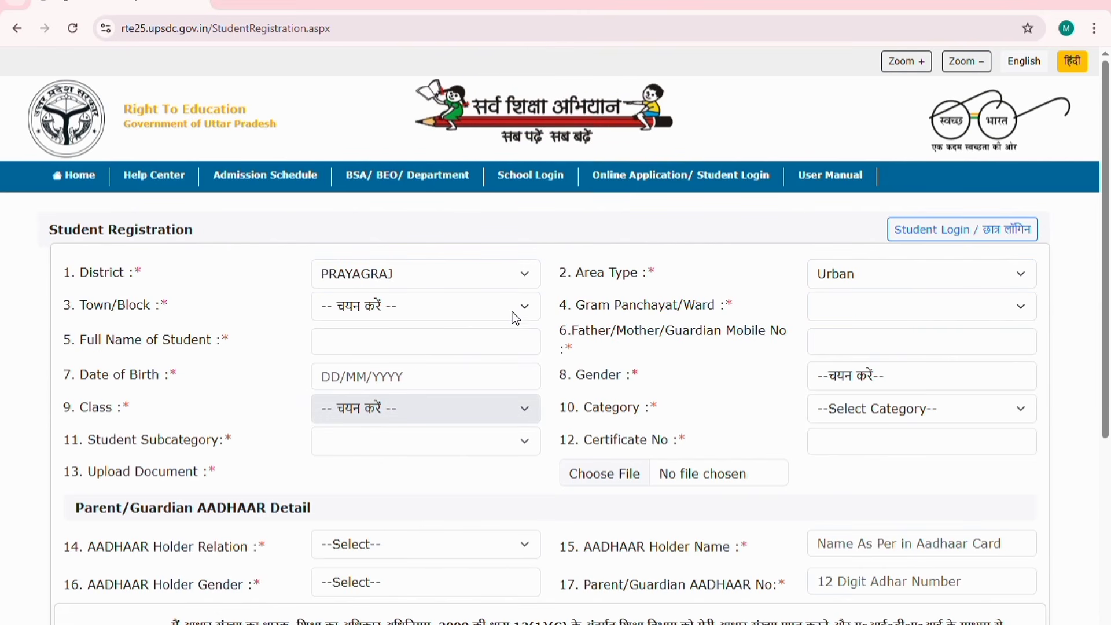
click(515, 316)
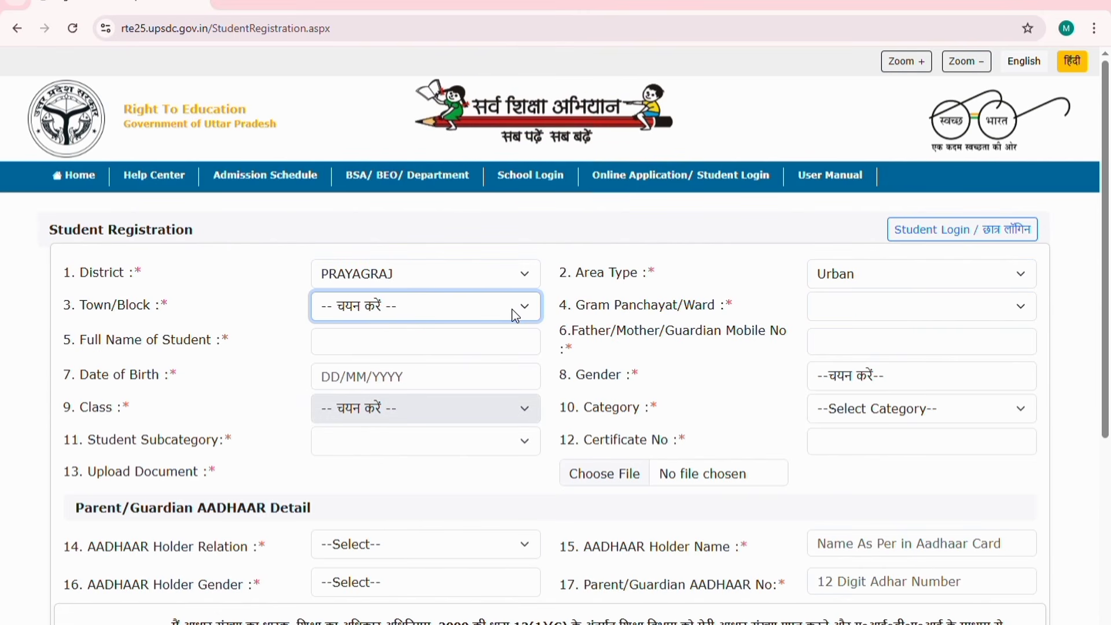
click(493, 471)
click(1018, 315)
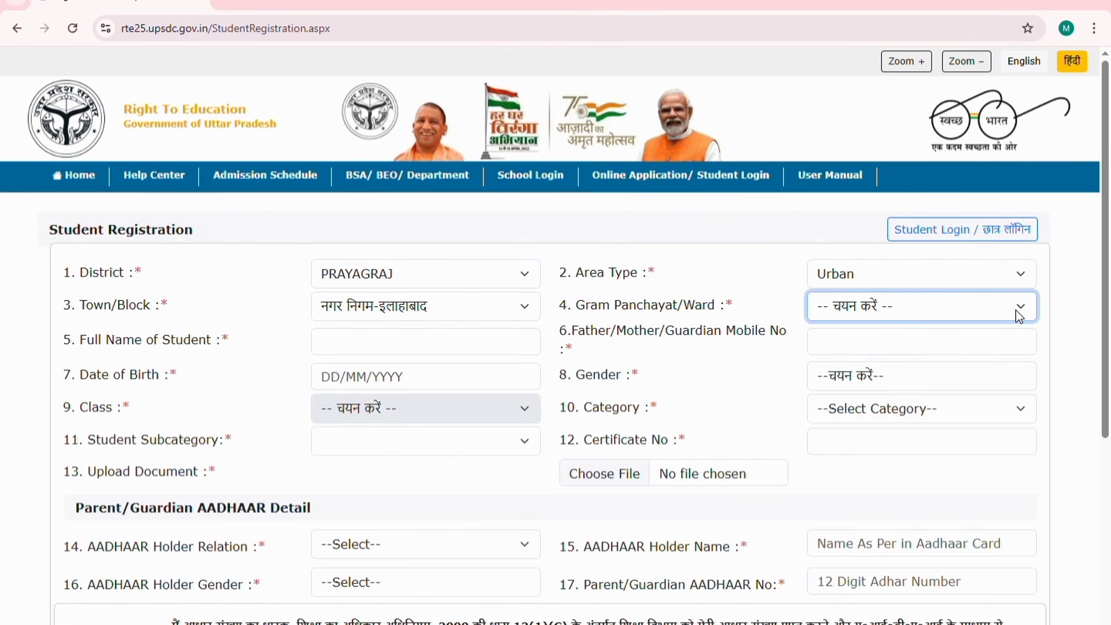
click(970, 400)
click(395, 347)
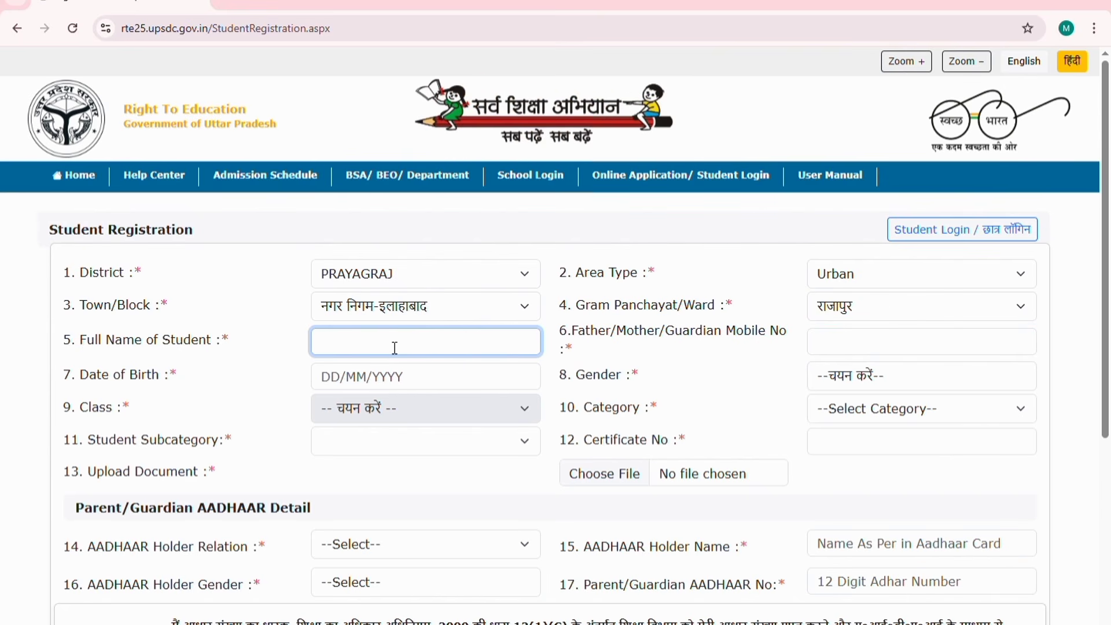
click(890, 343)
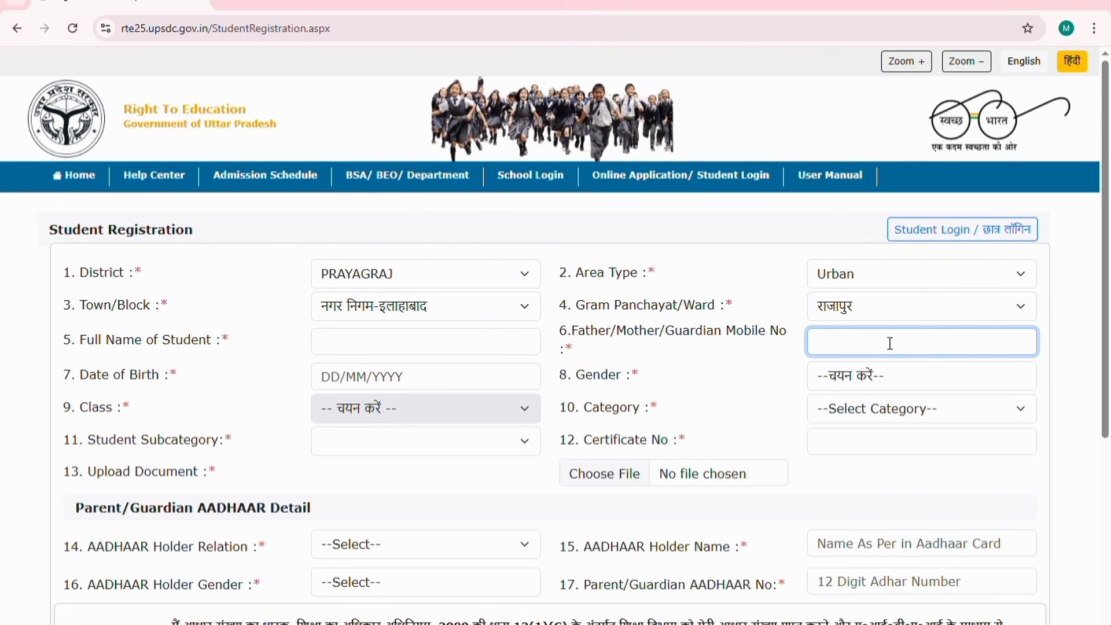
click(879, 382)
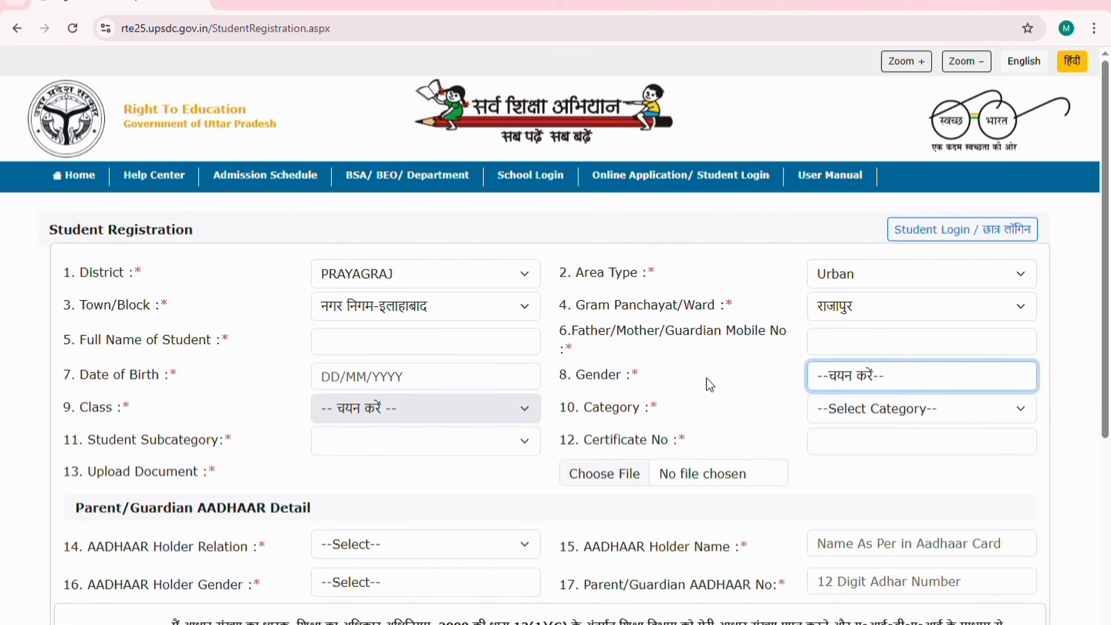
Enter the student's date of birth, and change its year to one year earlier.
click(472, 382)
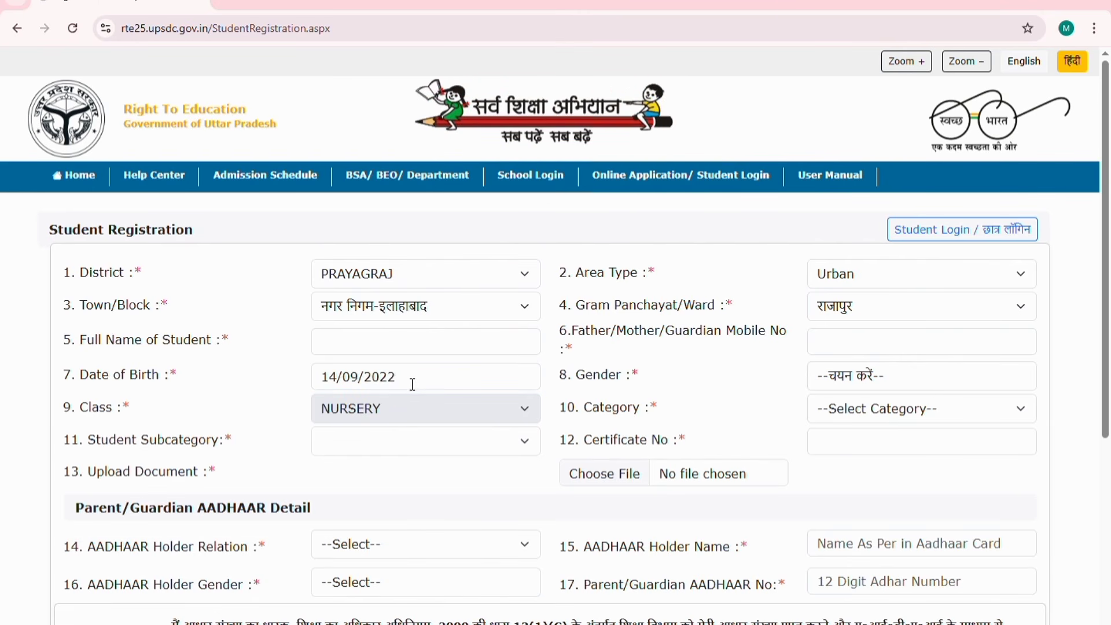
click(402, 386)
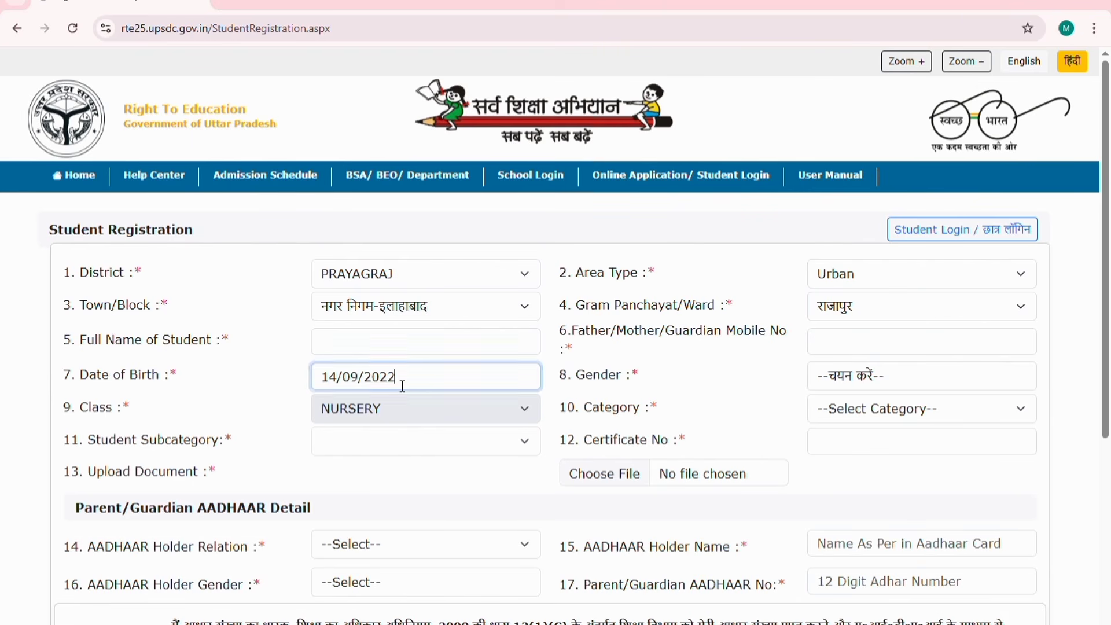
key(BackSpace)
text(1)
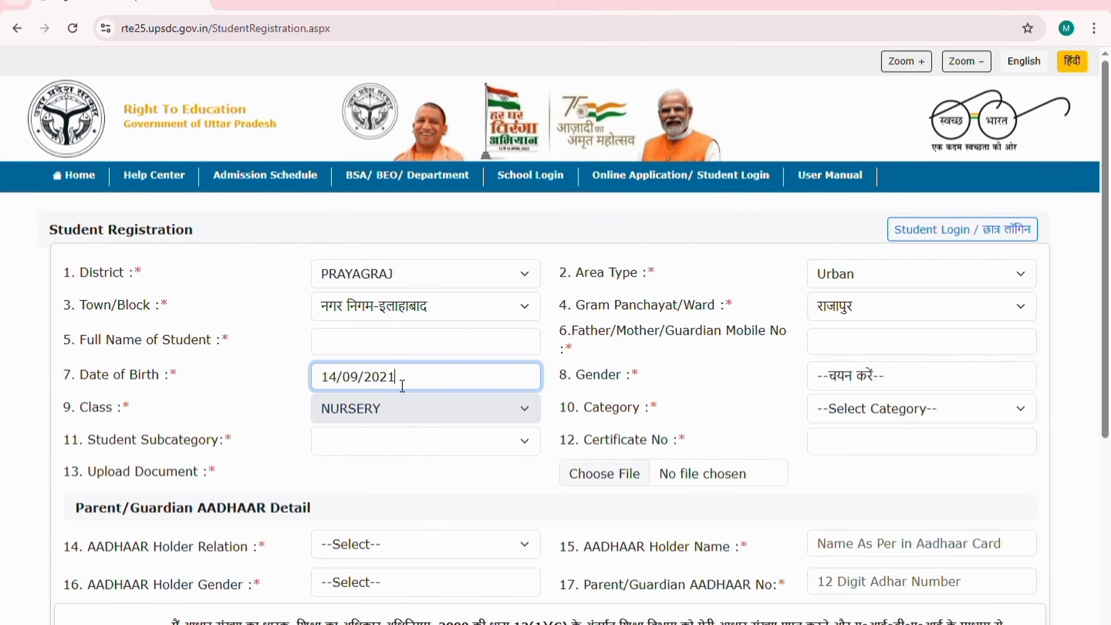
click(262, 402)
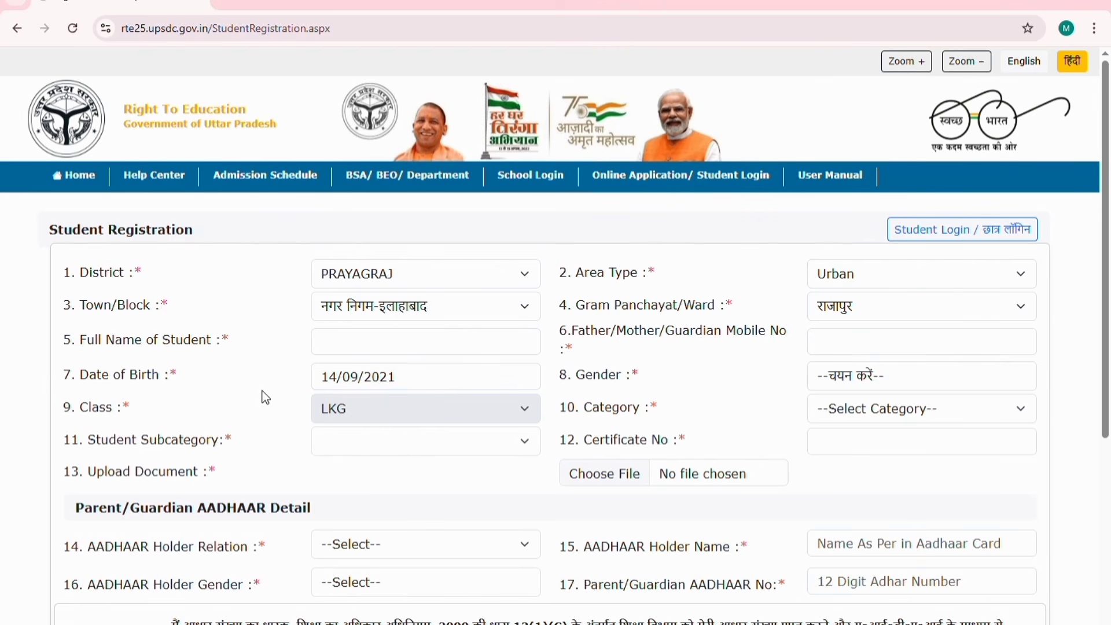
Move the student's birth year back by one more year so the UKG class applies.
click(402, 387)
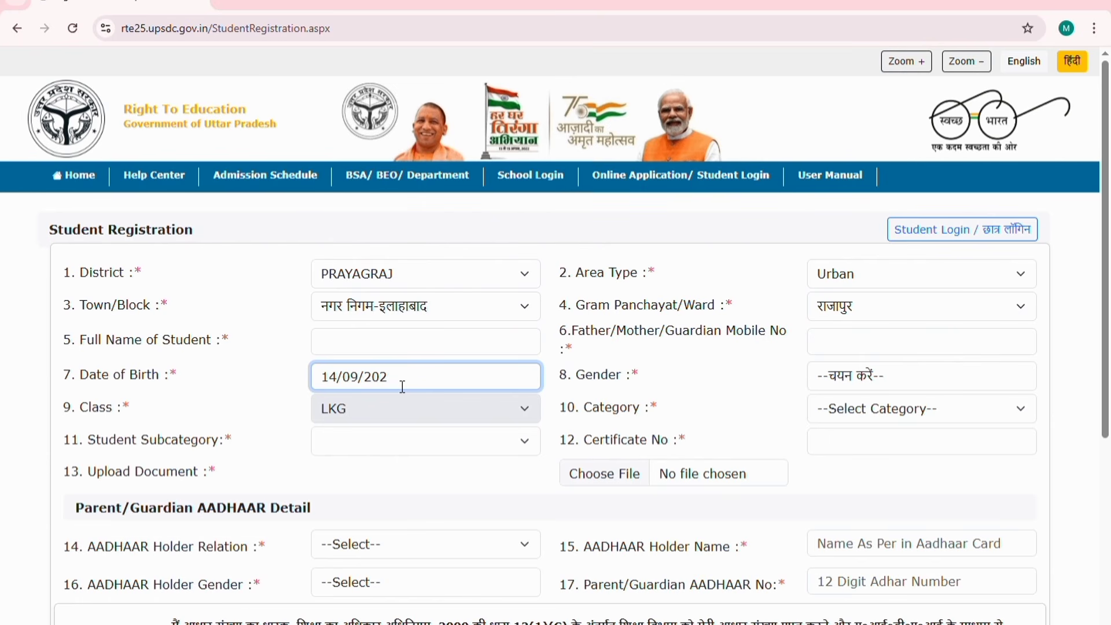
text(0)
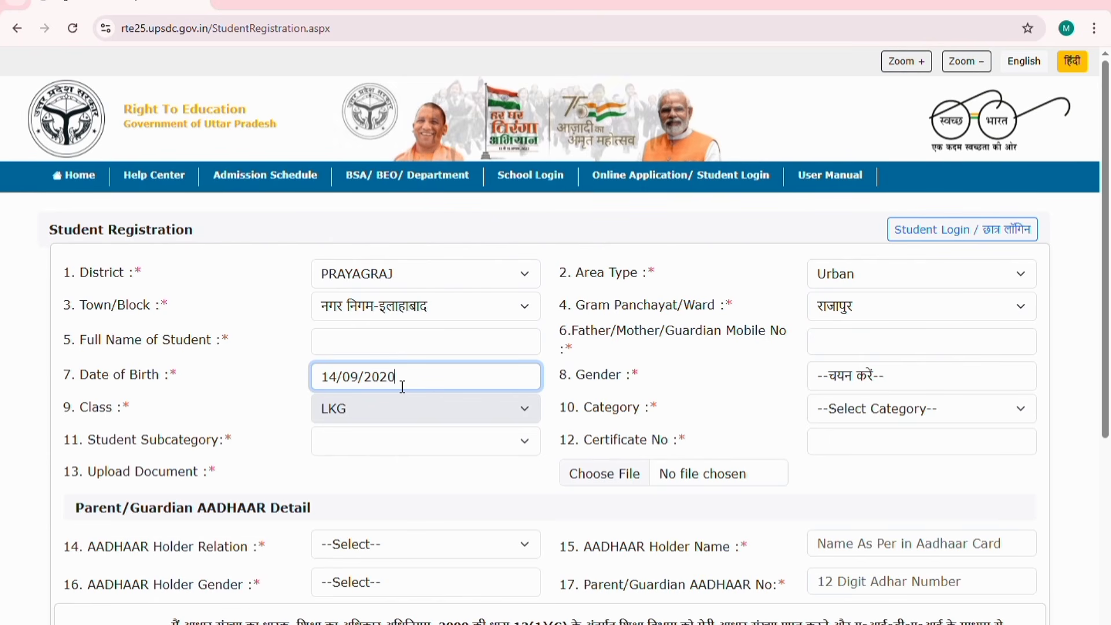
click(282, 379)
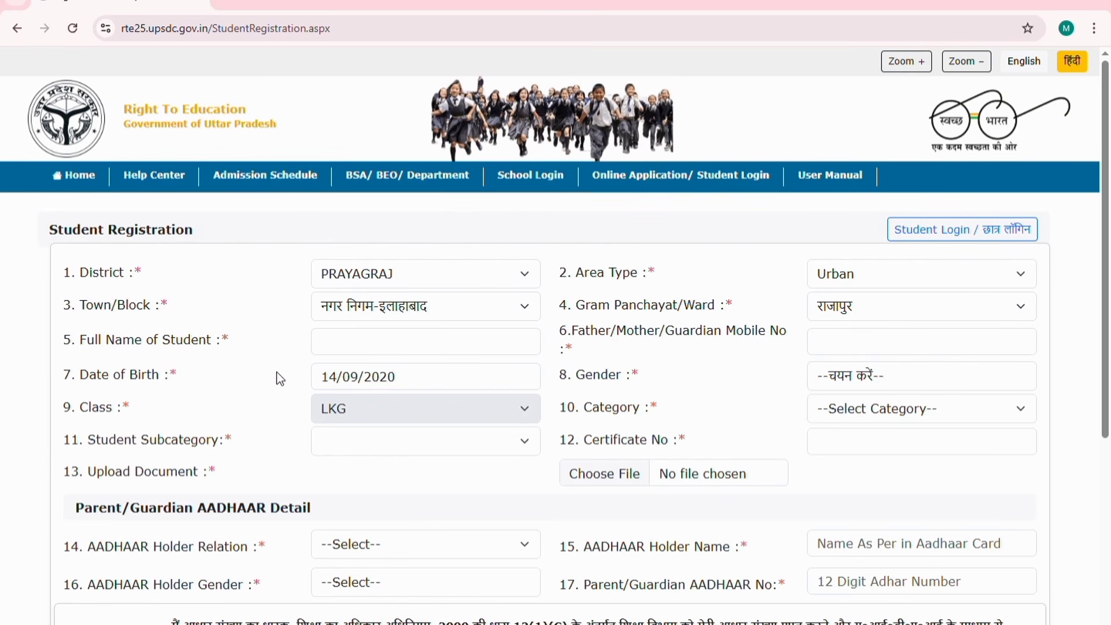
Change the student's date of birth to a still earlier year that corresponds to CLASS 1.
click(410, 384)
key(BackSpace)
key(BackSpace)
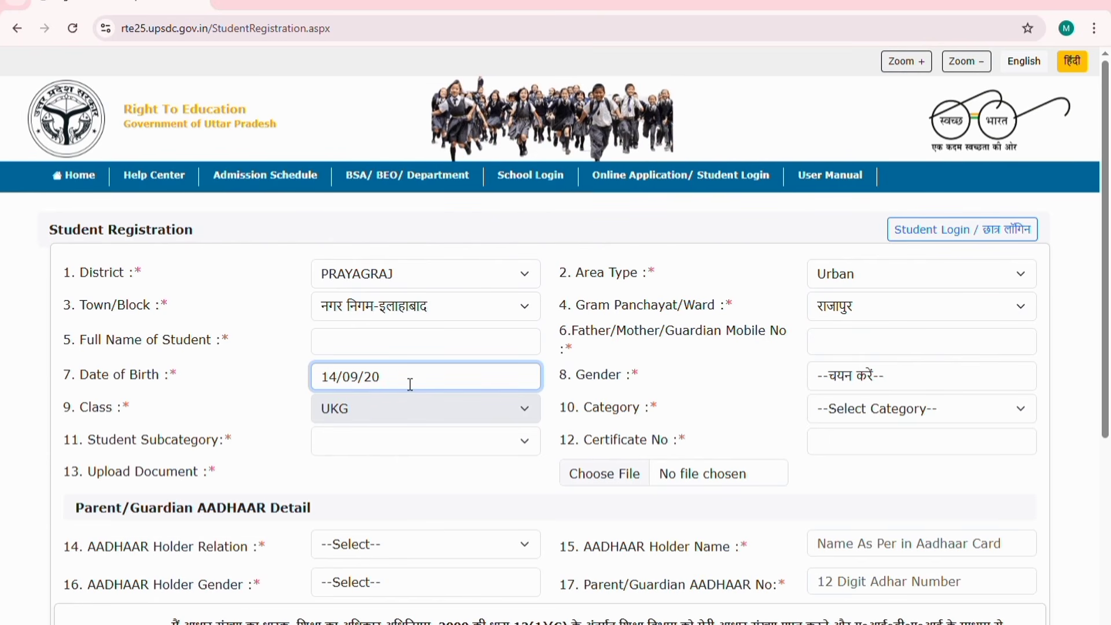
text(19)
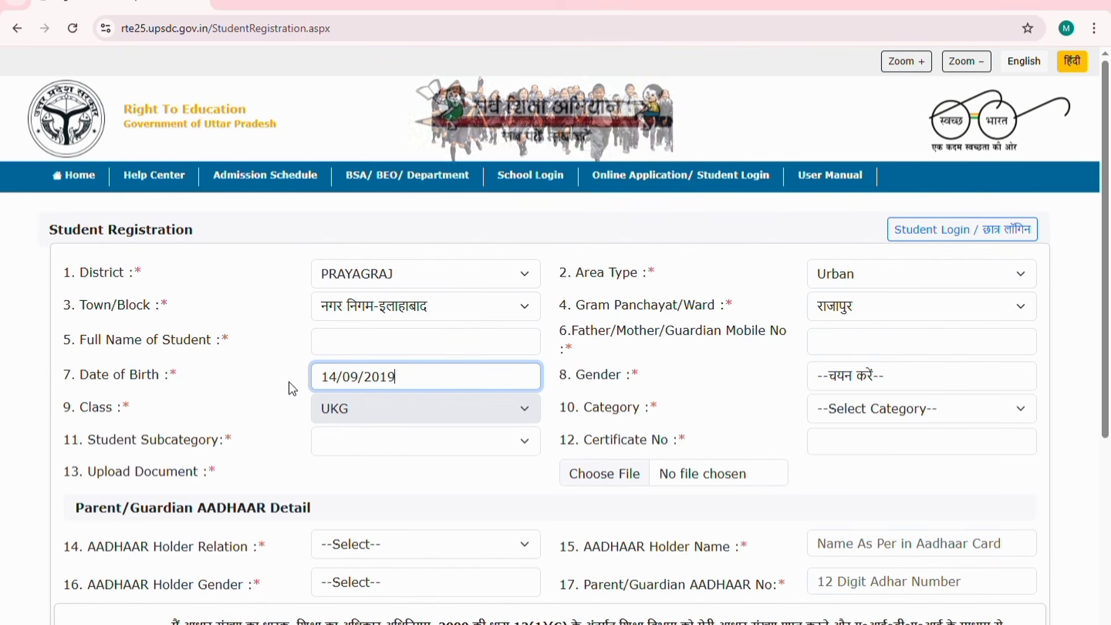
click(289, 383)
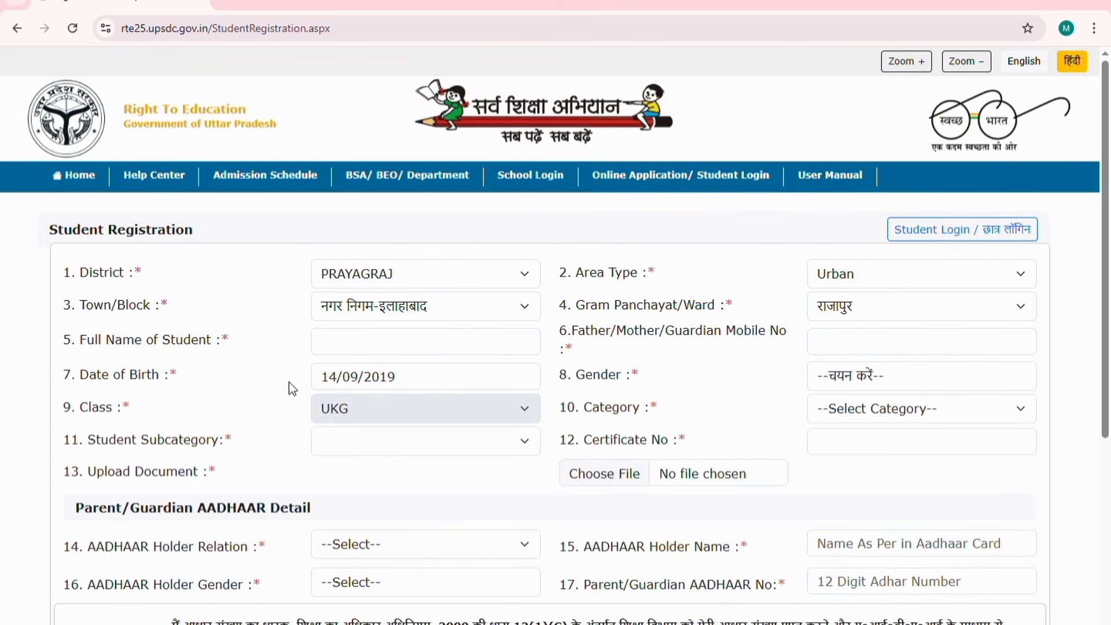
Set the category to अलाभित समूह and the student subcategory to अनुसूचित जाति.
key(Down)
click(928, 412)
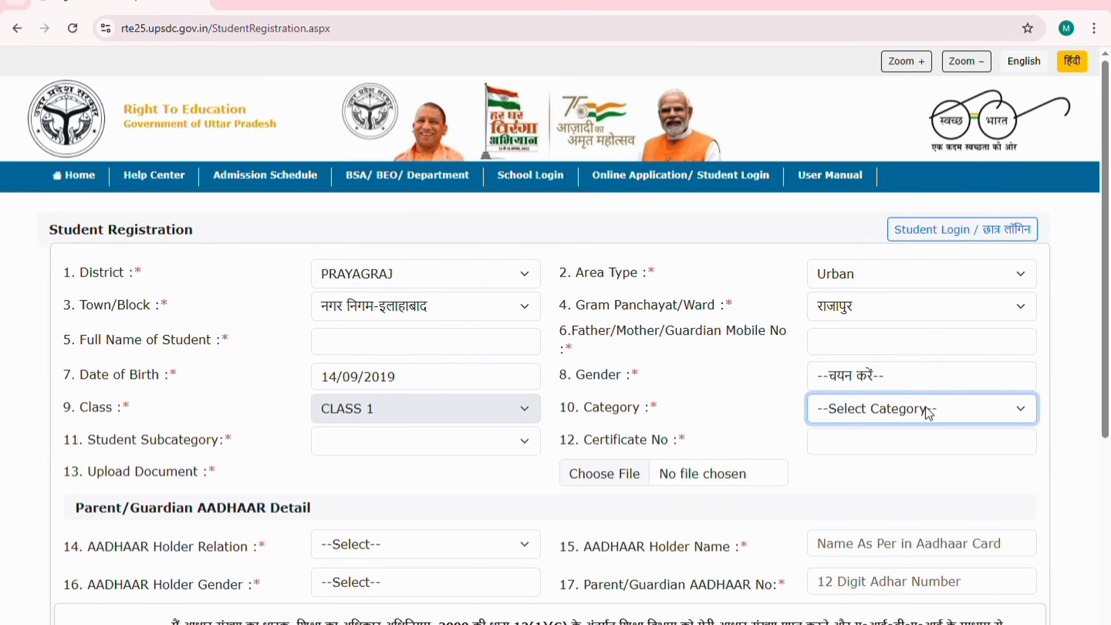
click(907, 466)
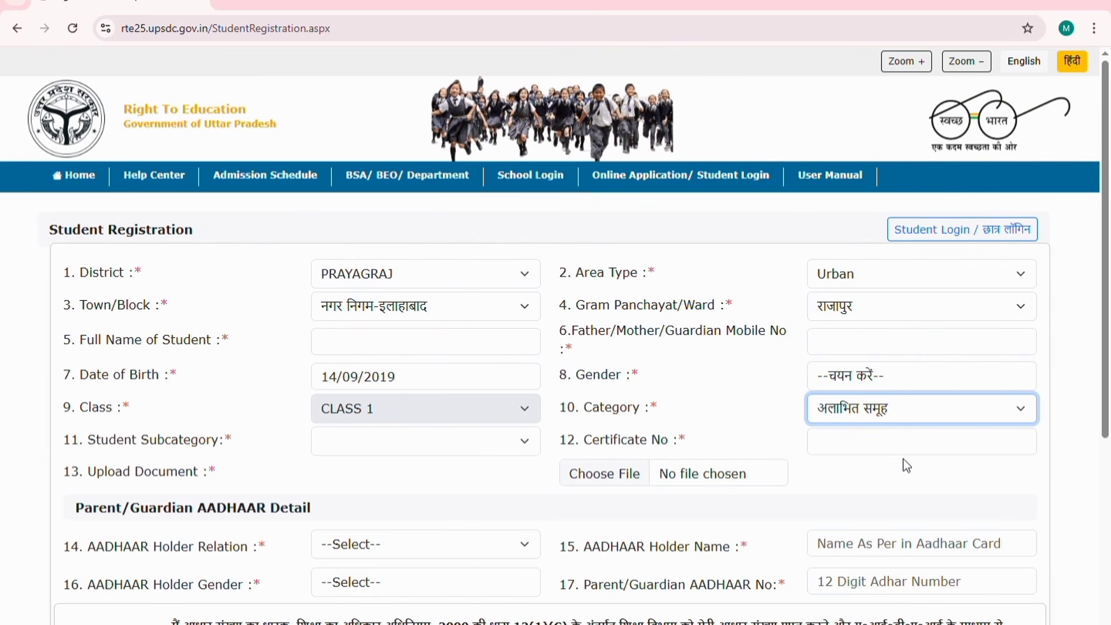
click(507, 452)
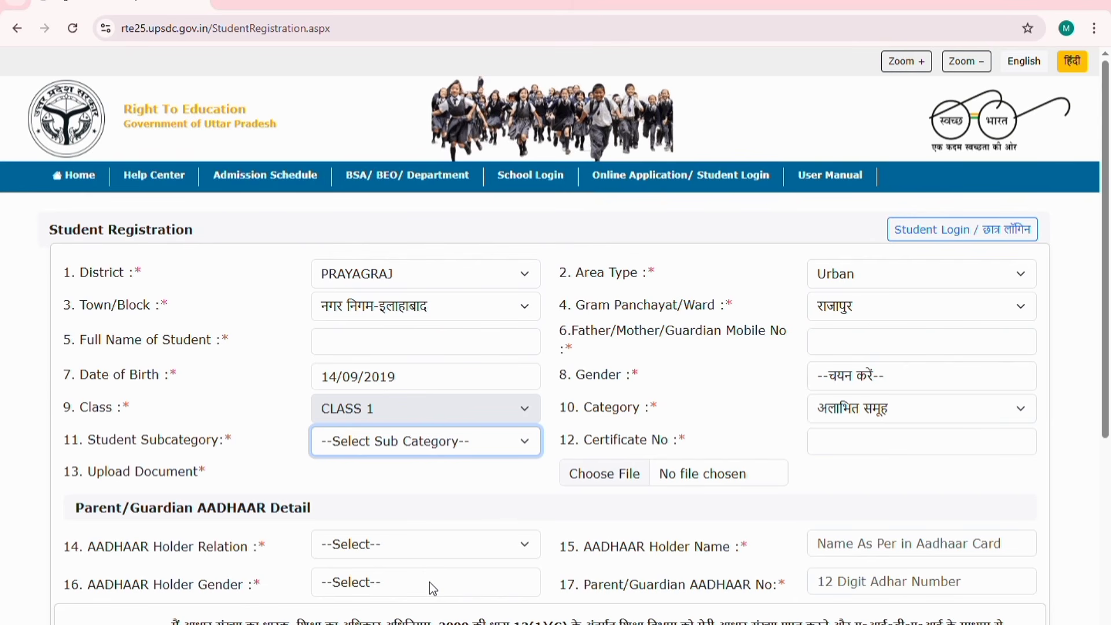
key(Down)
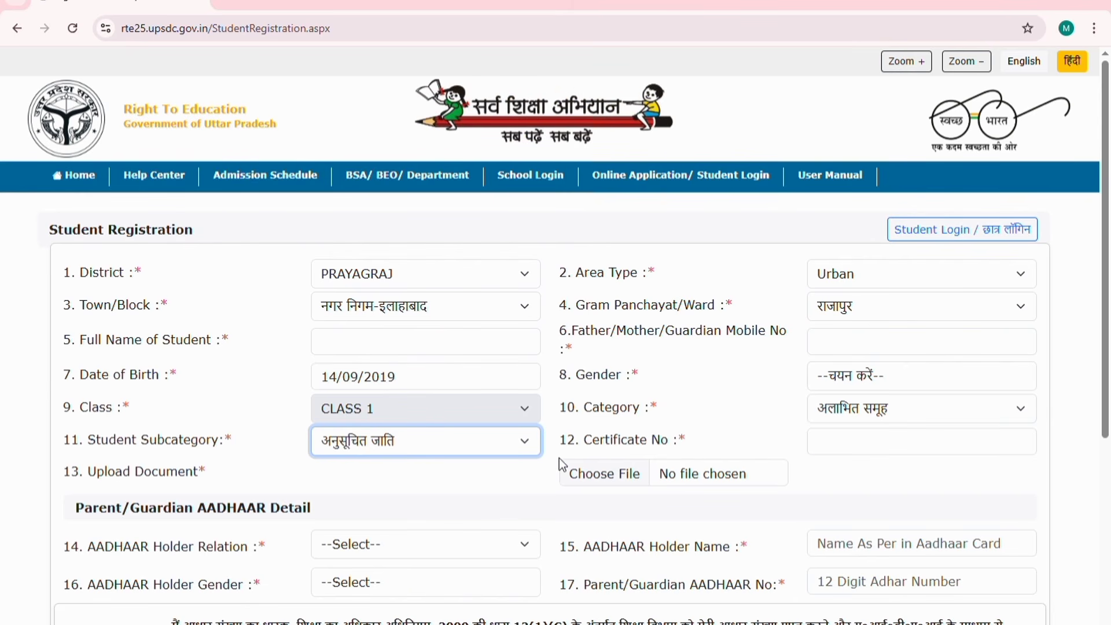
click(268, 485)
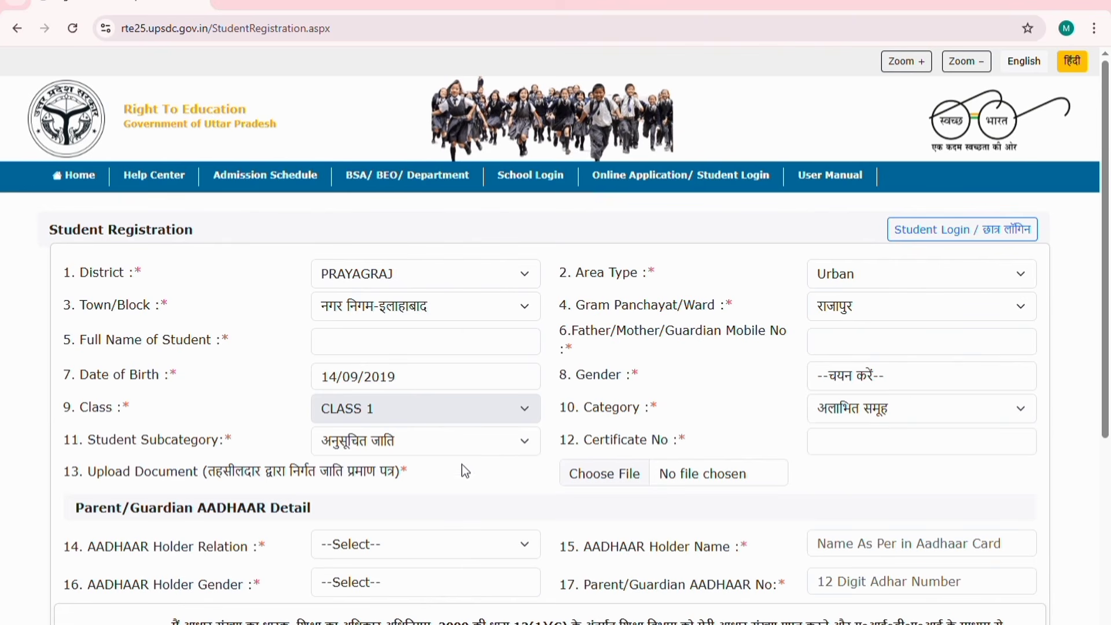
Switch the student subcategory to अनुसूचित जनजाति and to the सामाजिक और शैक्षिक रूप से पिछड़ा option.
click(525, 446)
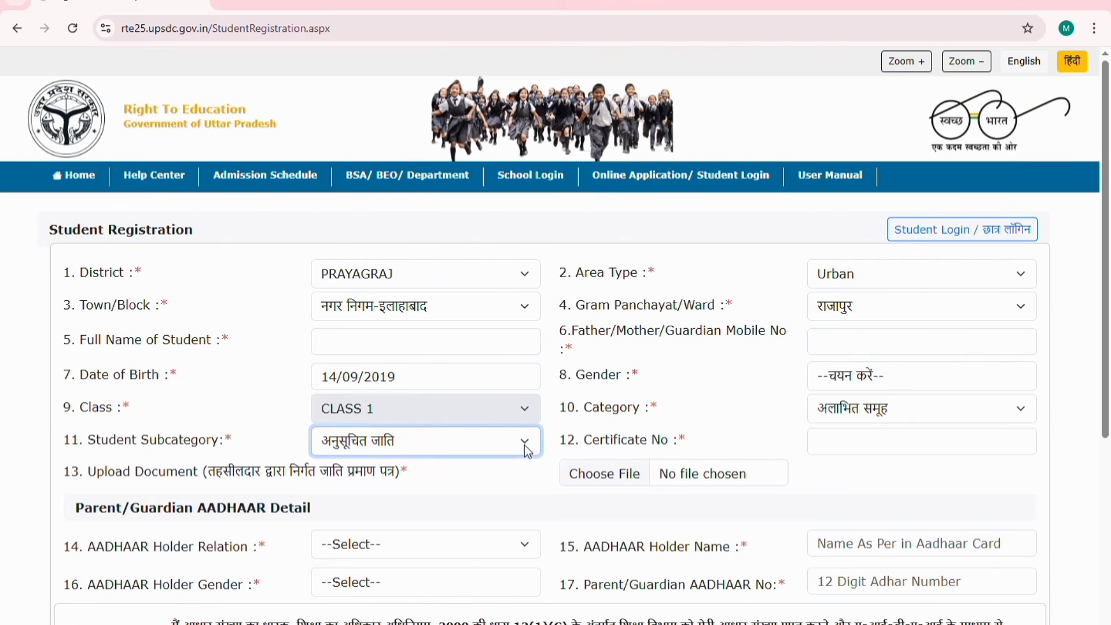
click(463, 509)
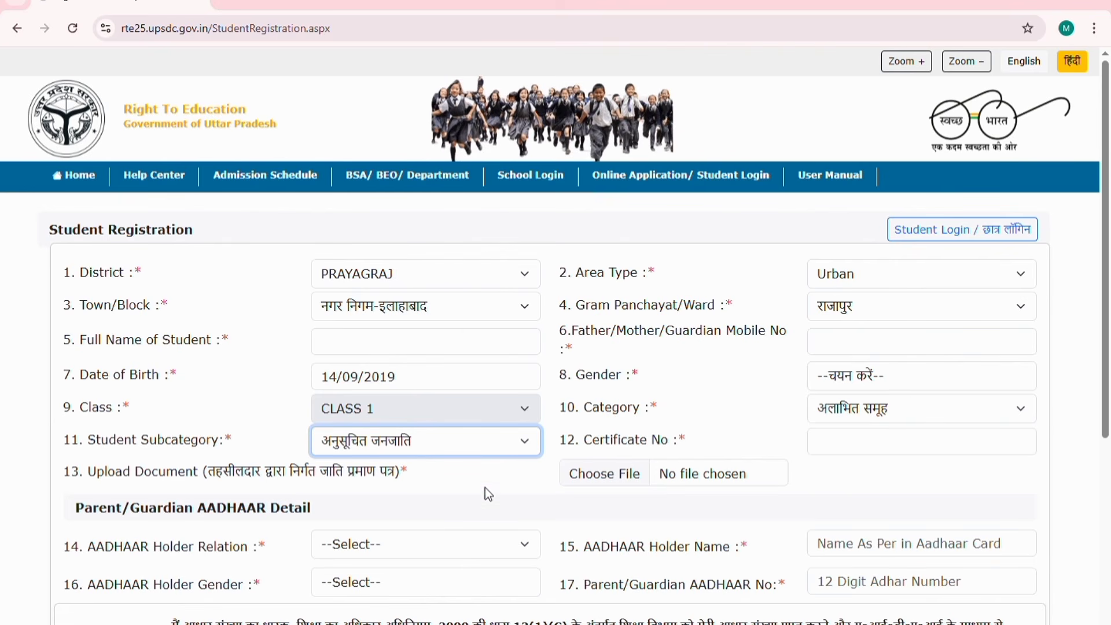
click(456, 544)
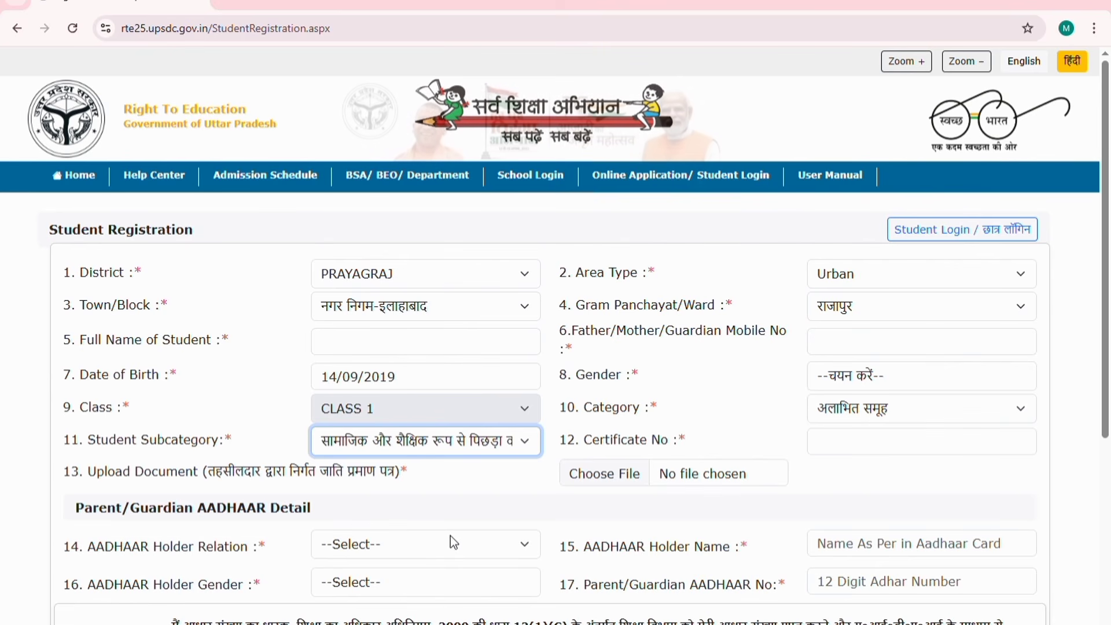
Set the student subcategory to निःशक्त बच्चा.
click(530, 443)
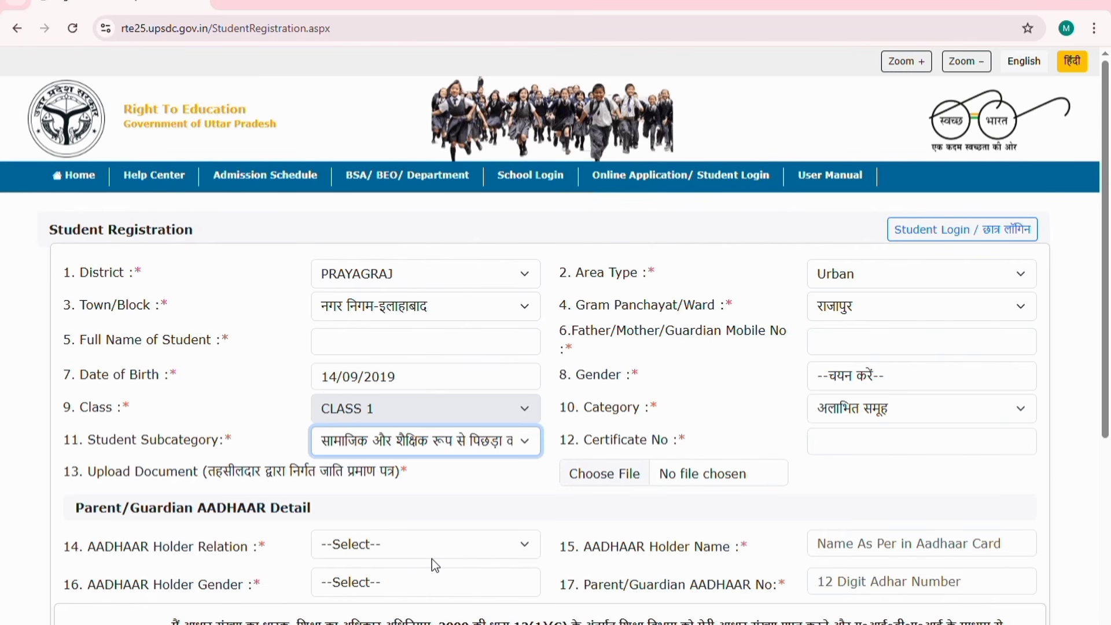
click(432, 559)
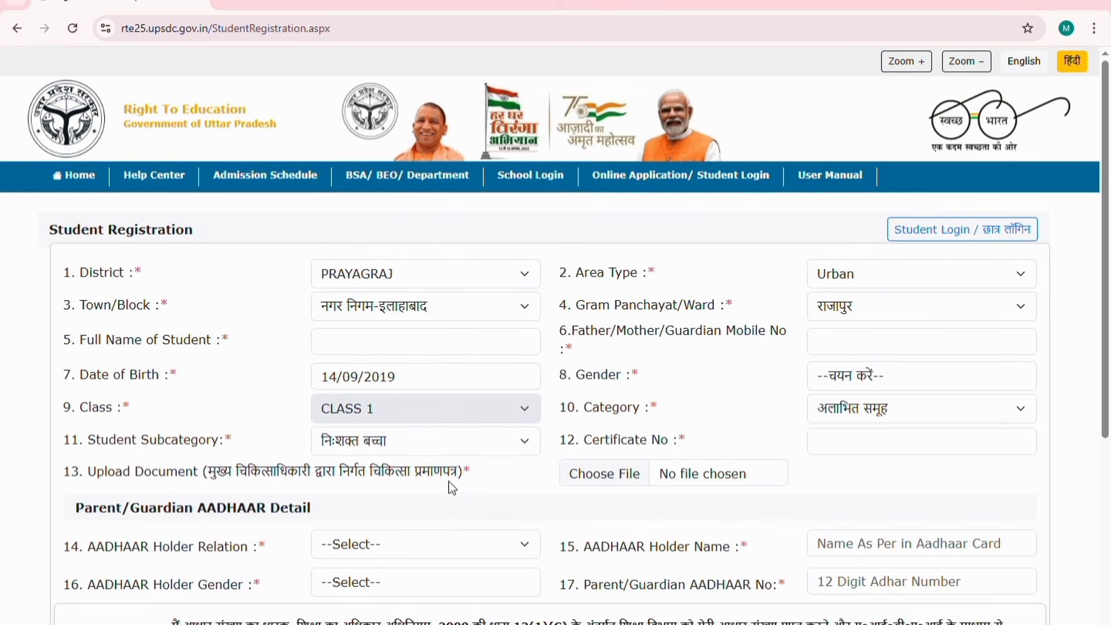
Switch the student subcategory to the एच०आई०वी० अथवा कैंसर पीड़ित parent option and to अनाथ बच्चा.
click(521, 446)
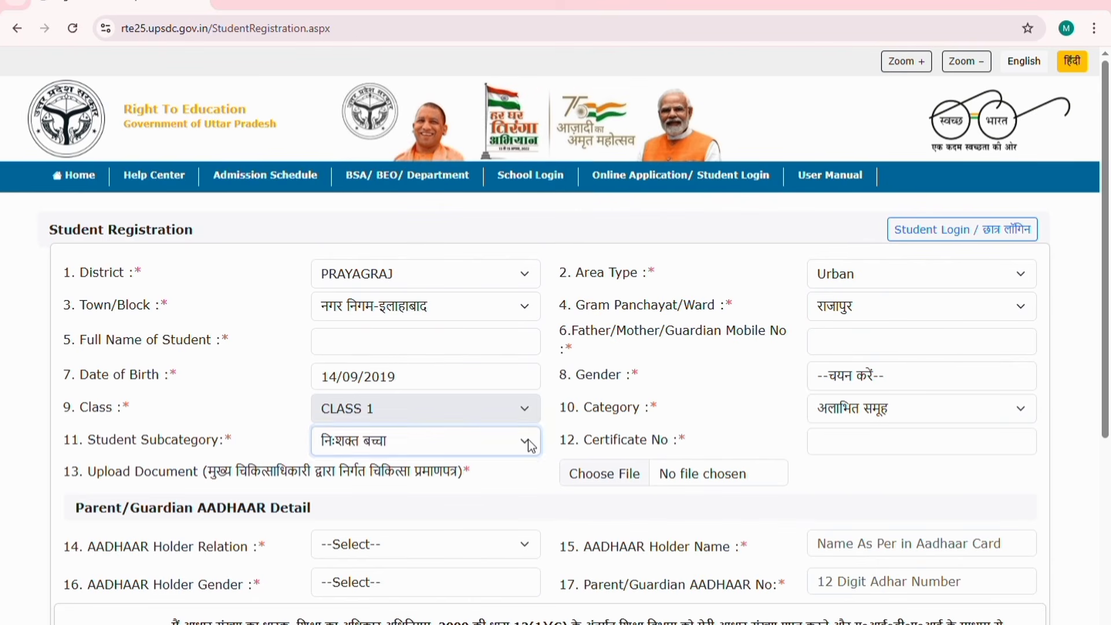
click(466, 578)
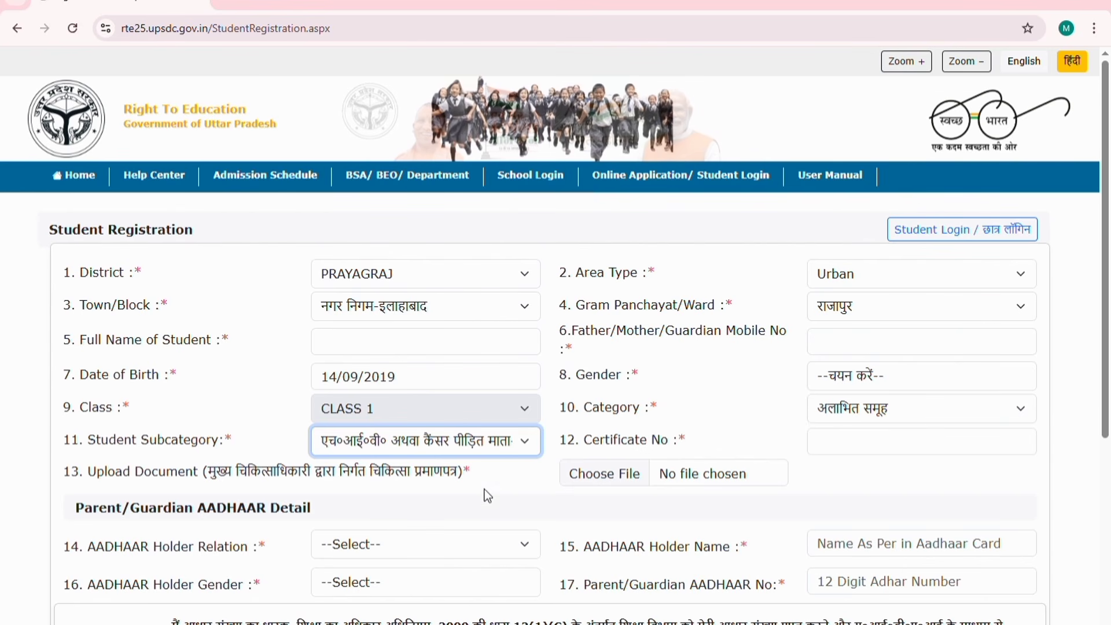
click(525, 444)
click(450, 609)
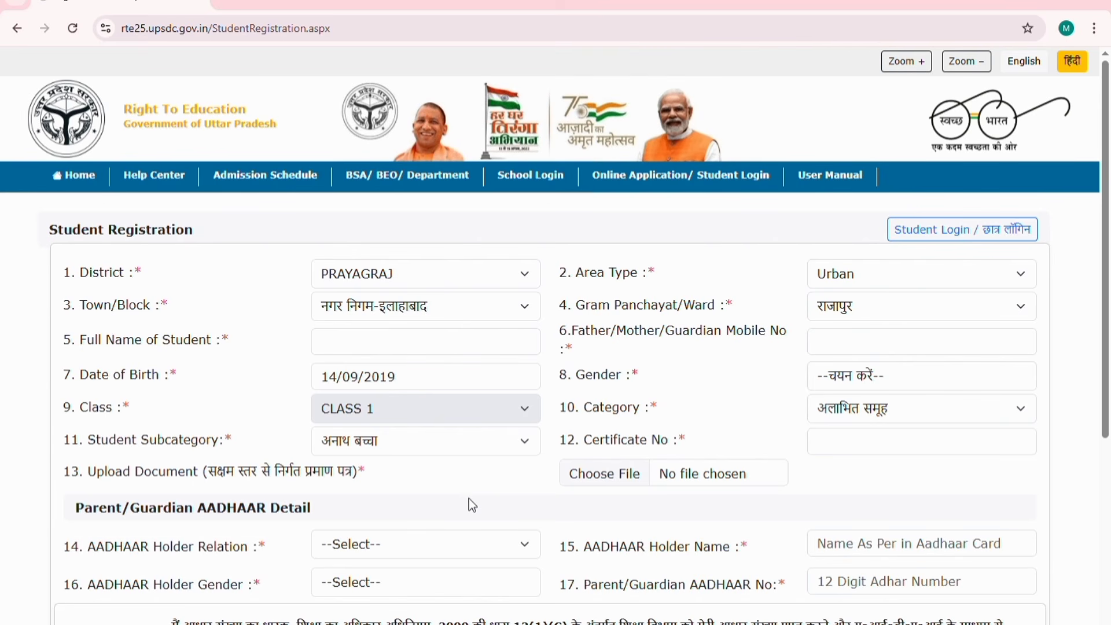
Set the category to दुर्बल वर्ग and the student subcategory to the parents' maximum annual income option.
click(894, 440)
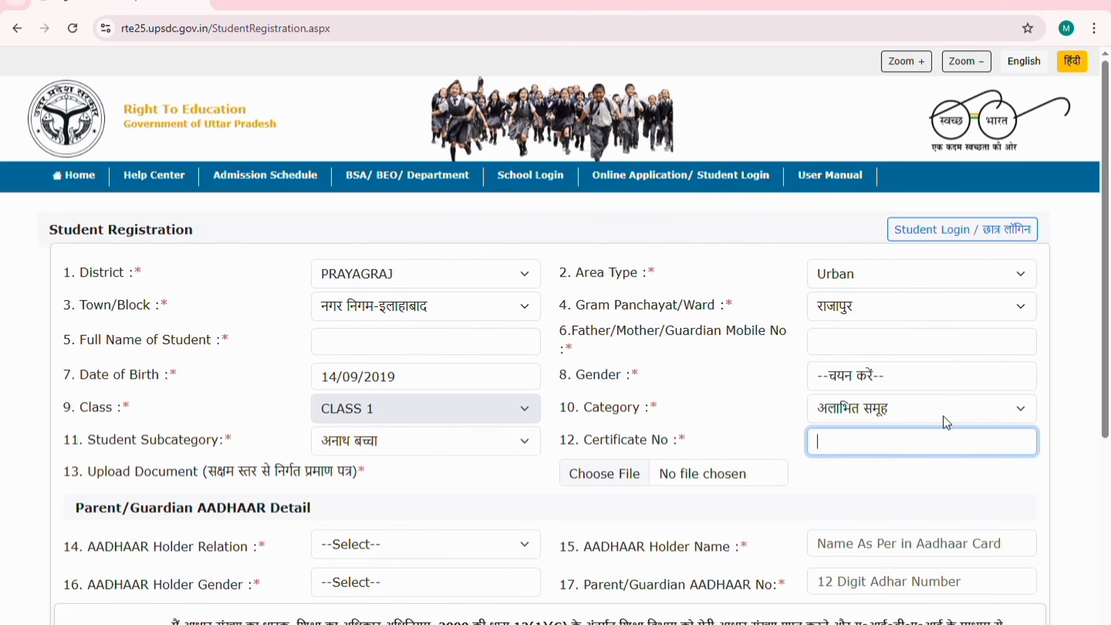
click(1021, 410)
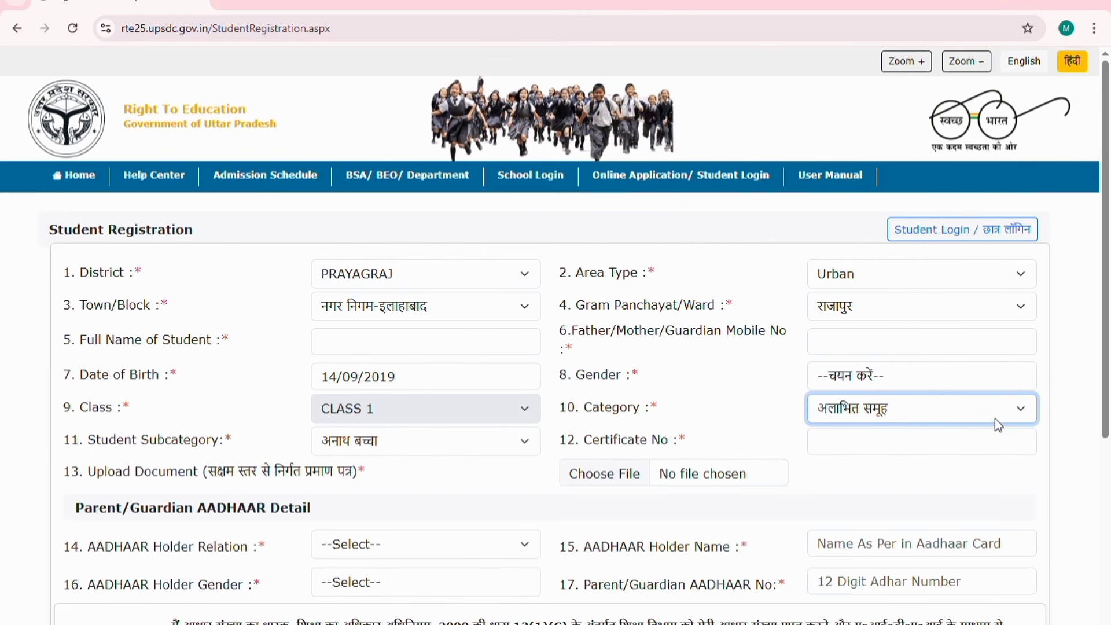
key(Down)
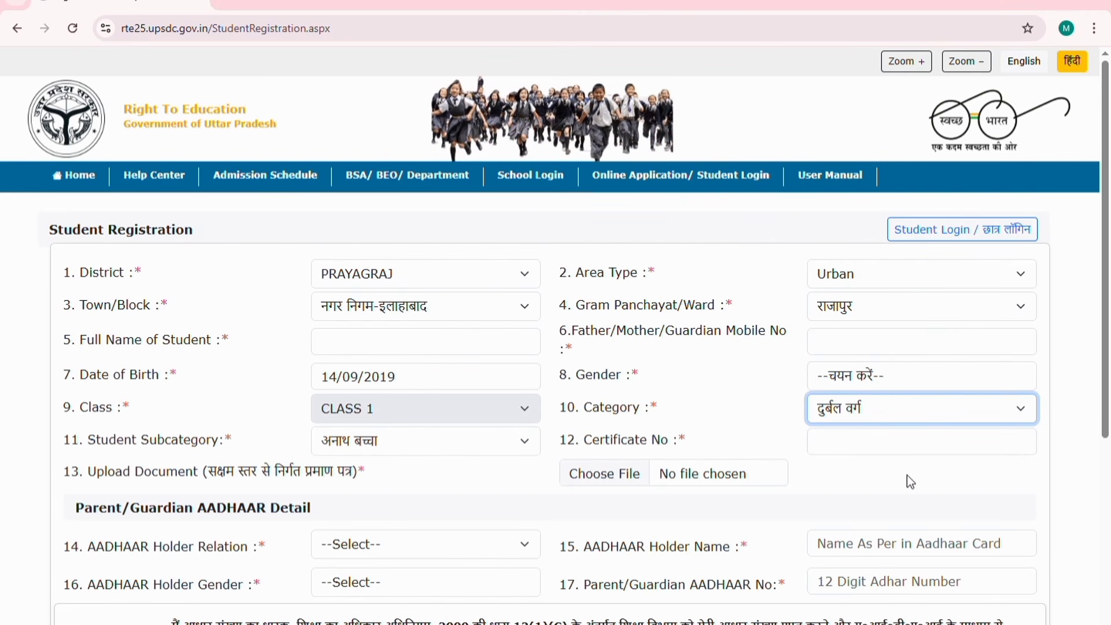
click(485, 445)
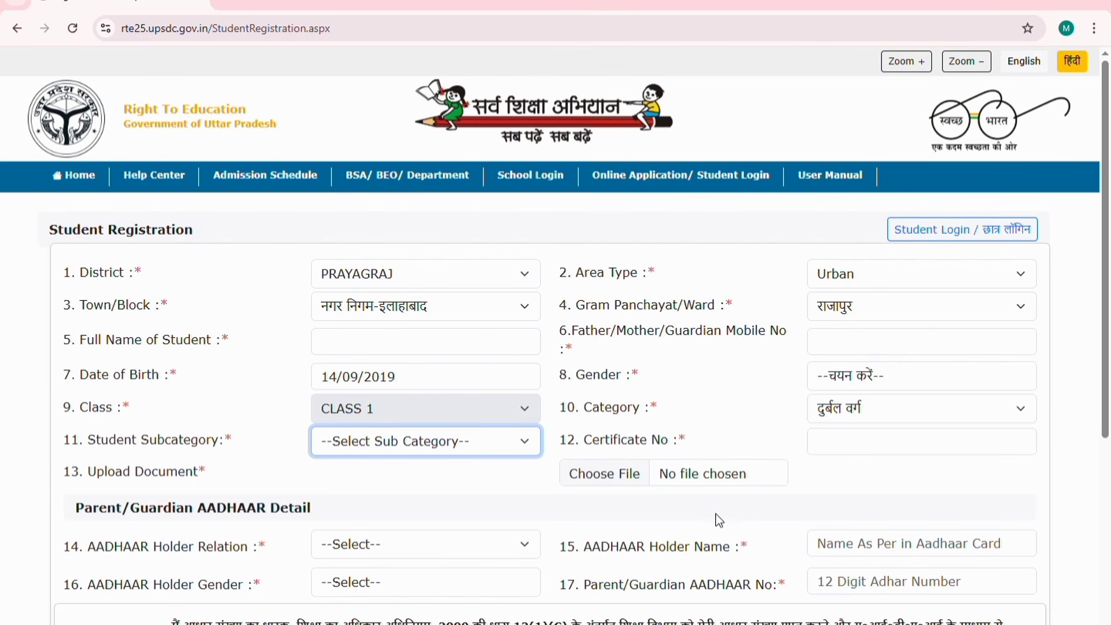
key(Down)
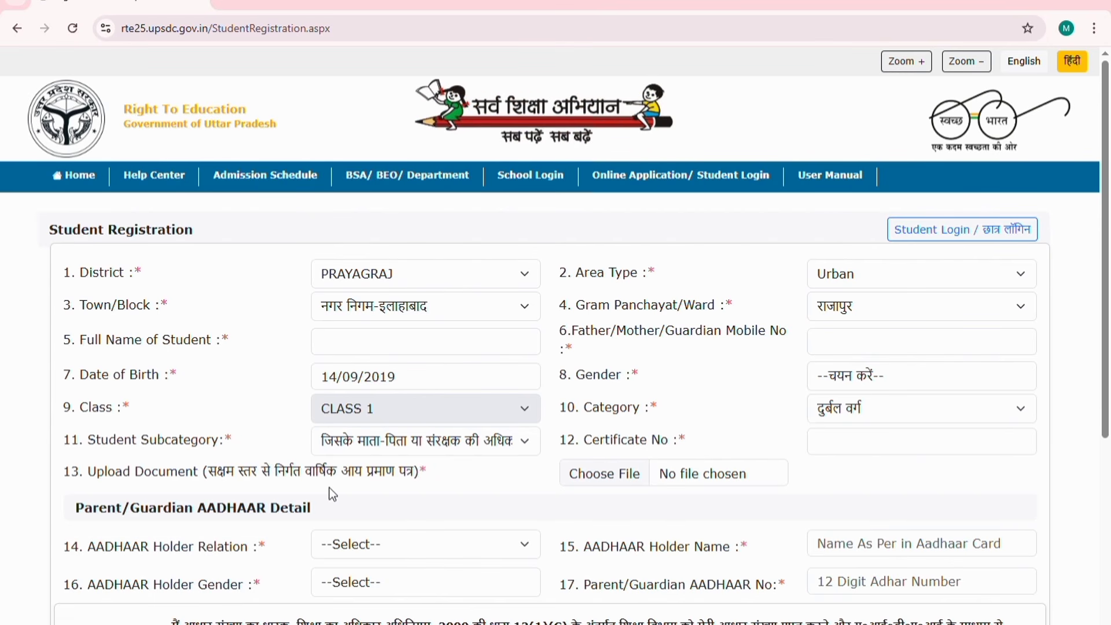
Switch the student subcategory to the दिव्यांगता parent option and to the जिसके माता-पिता या संरक्षक, सक्षम option for below-poverty-line cardholders.
click(528, 445)
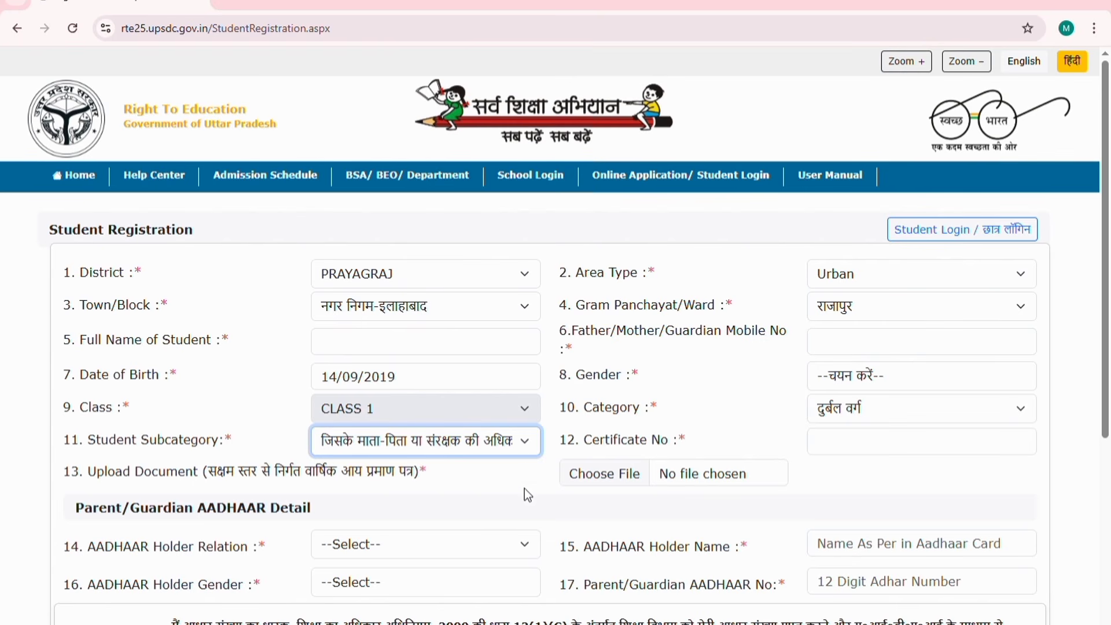
key(Down)
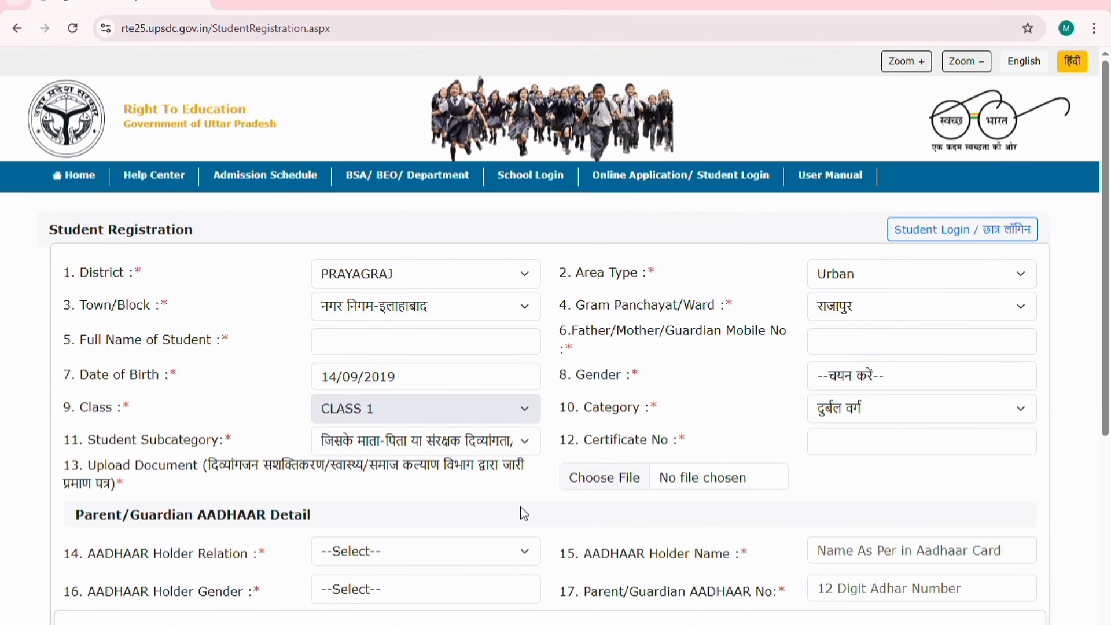
click(523, 445)
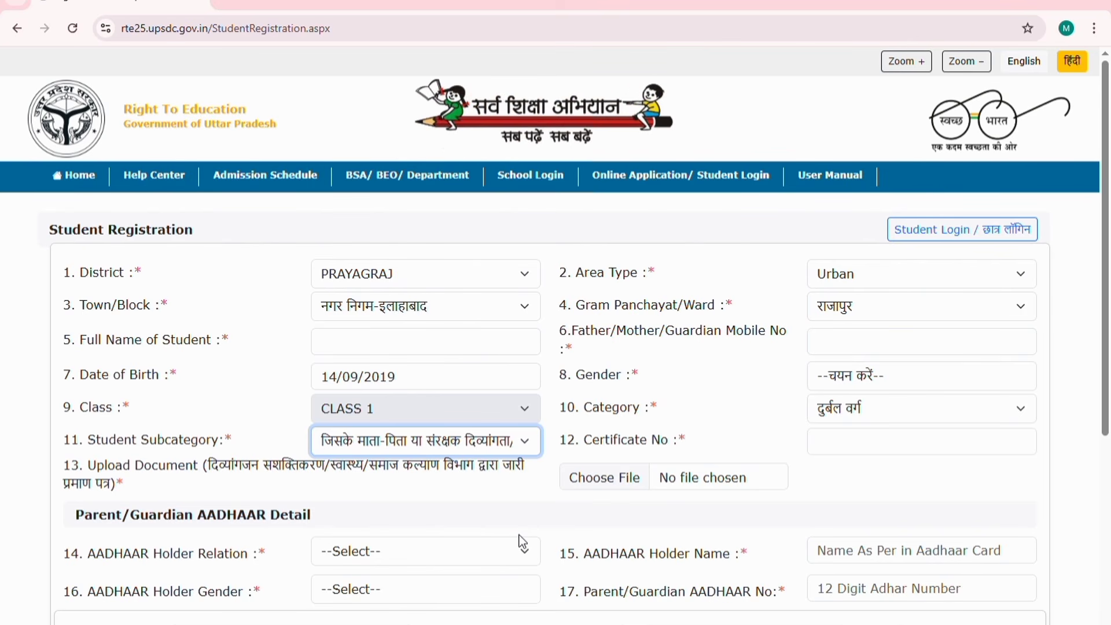
key(Down)
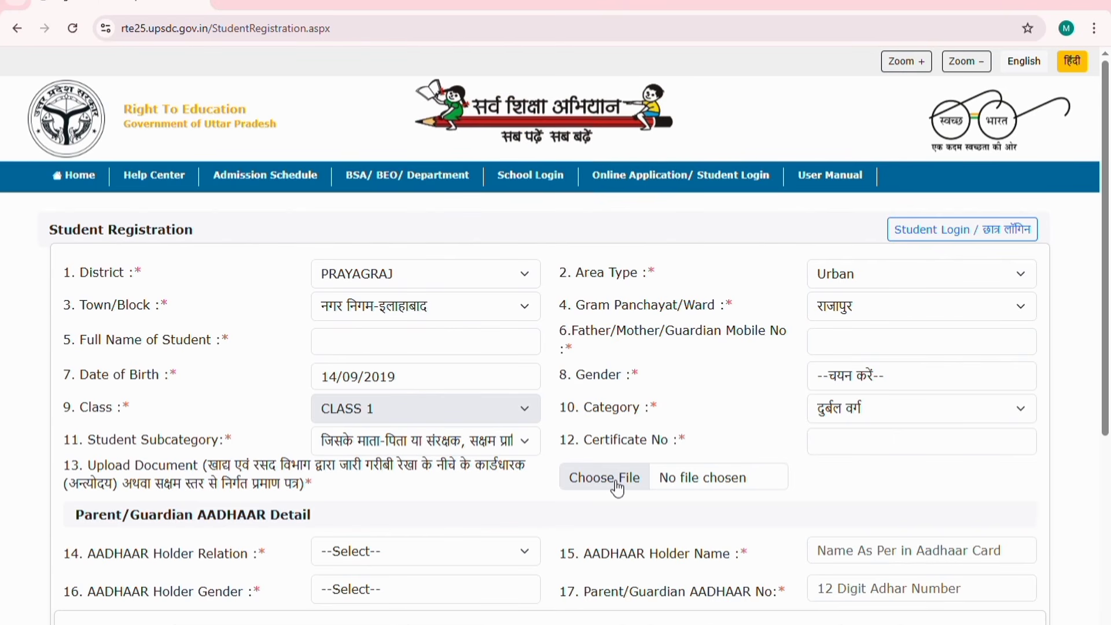
In the parent/guardian AADHAAR details, set the holder relation to Mother and the holder gender to Female.
scroll(617, 489, down, 5)
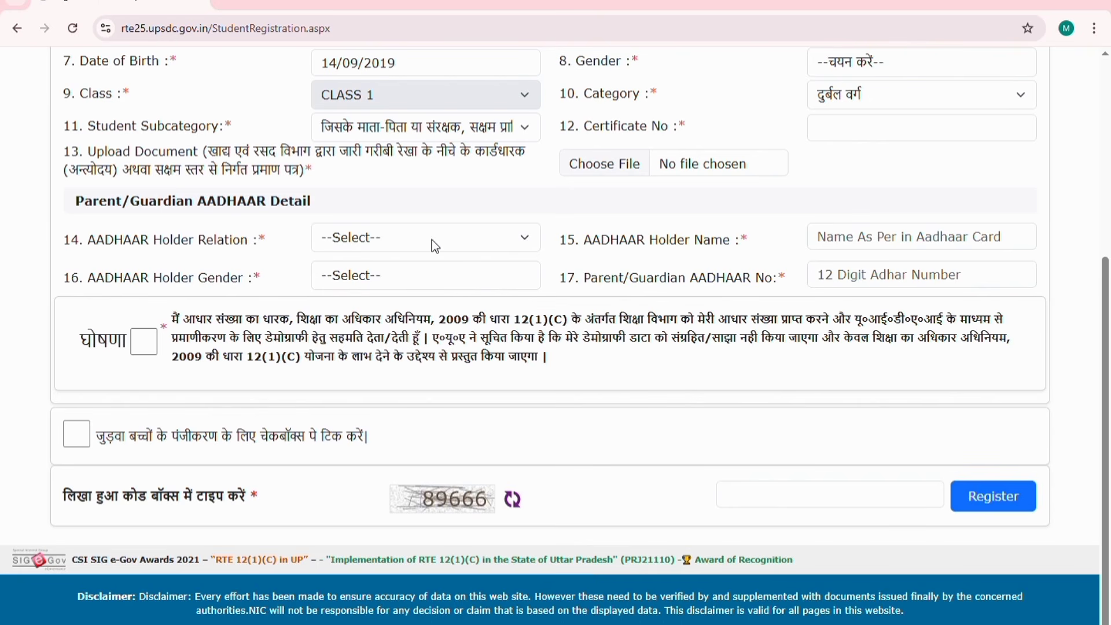
click(527, 239)
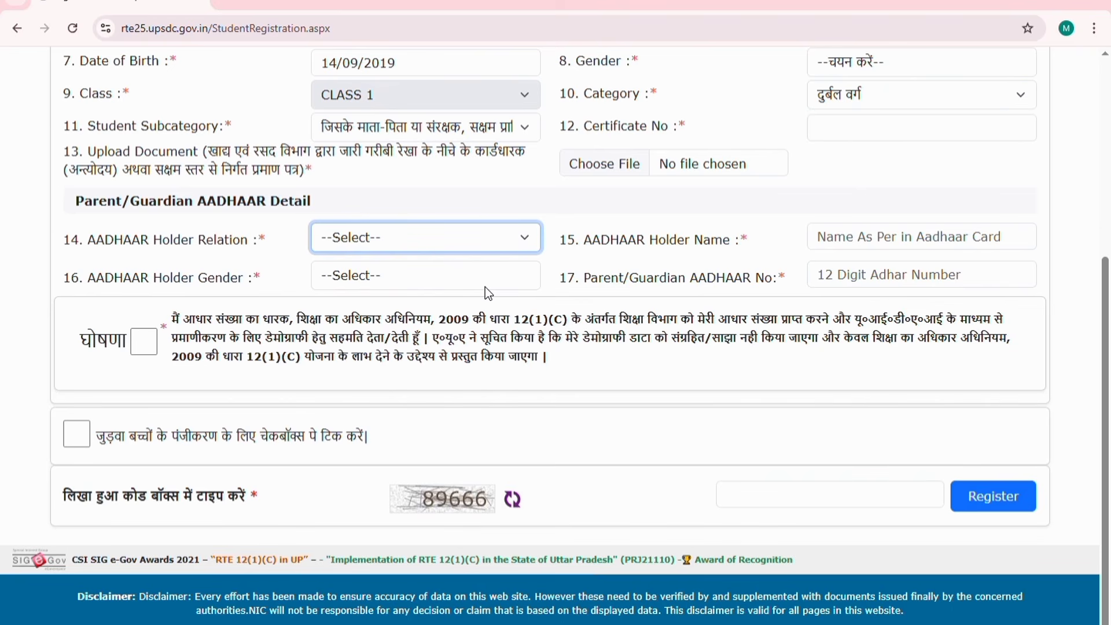
click(461, 307)
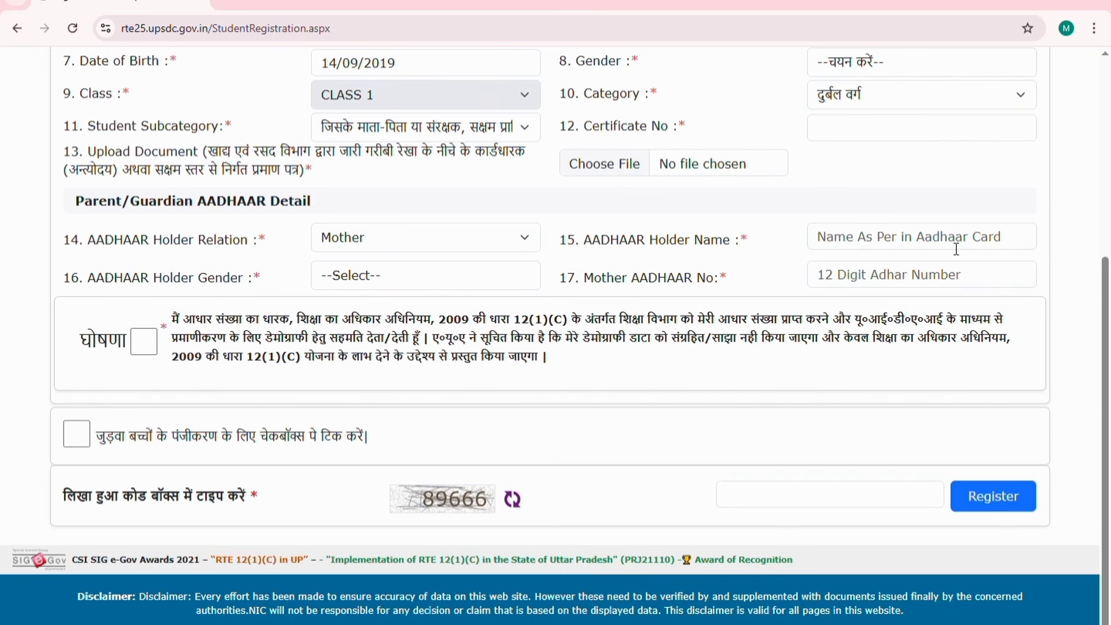
click(886, 245)
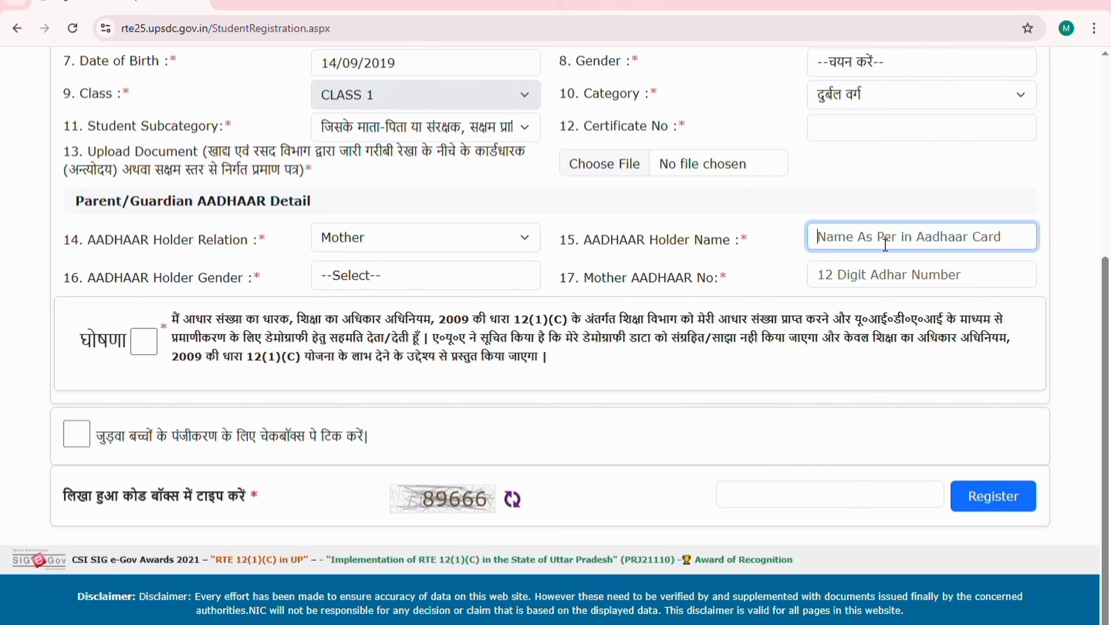
click(453, 277)
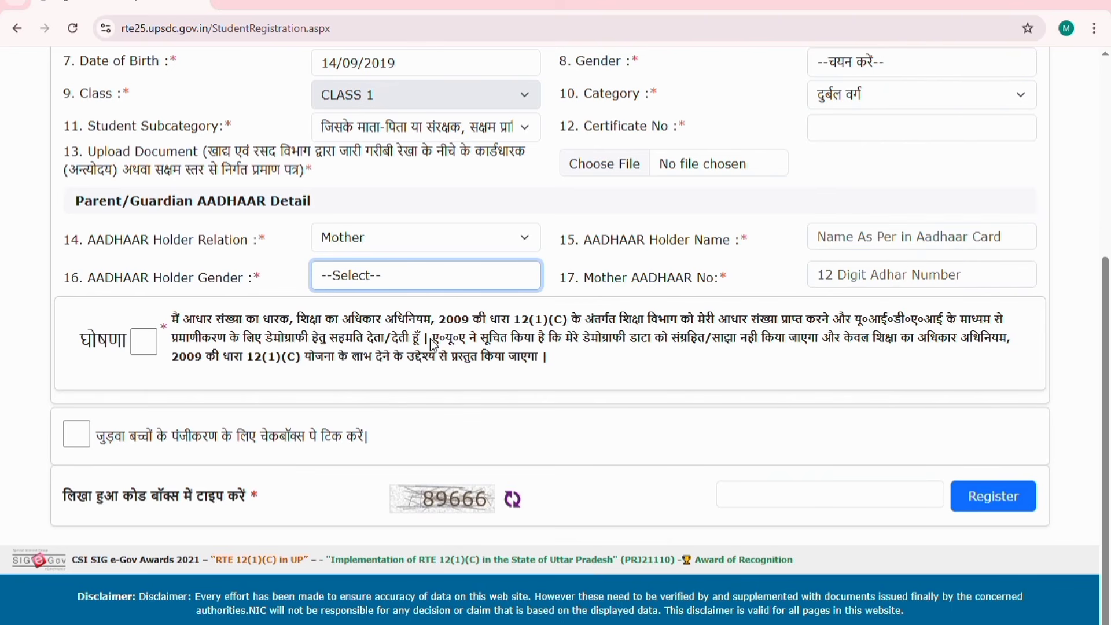
key(f)
click(878, 281)
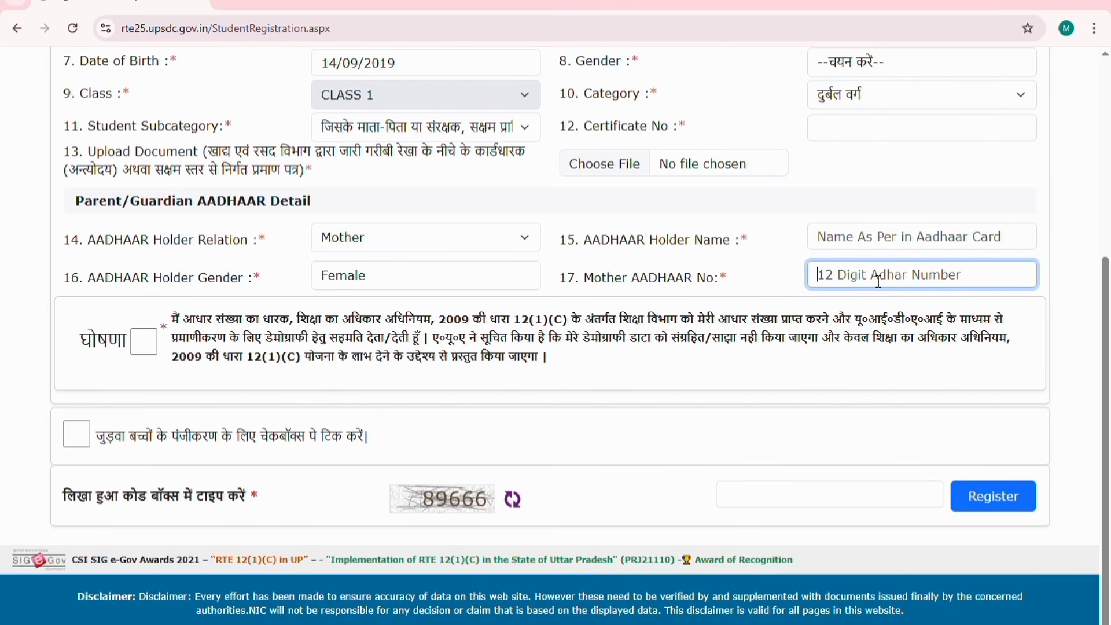
Accept the घोषणा declaration, leave the twin registration option unticked, and submit the student registration.
click(136, 342)
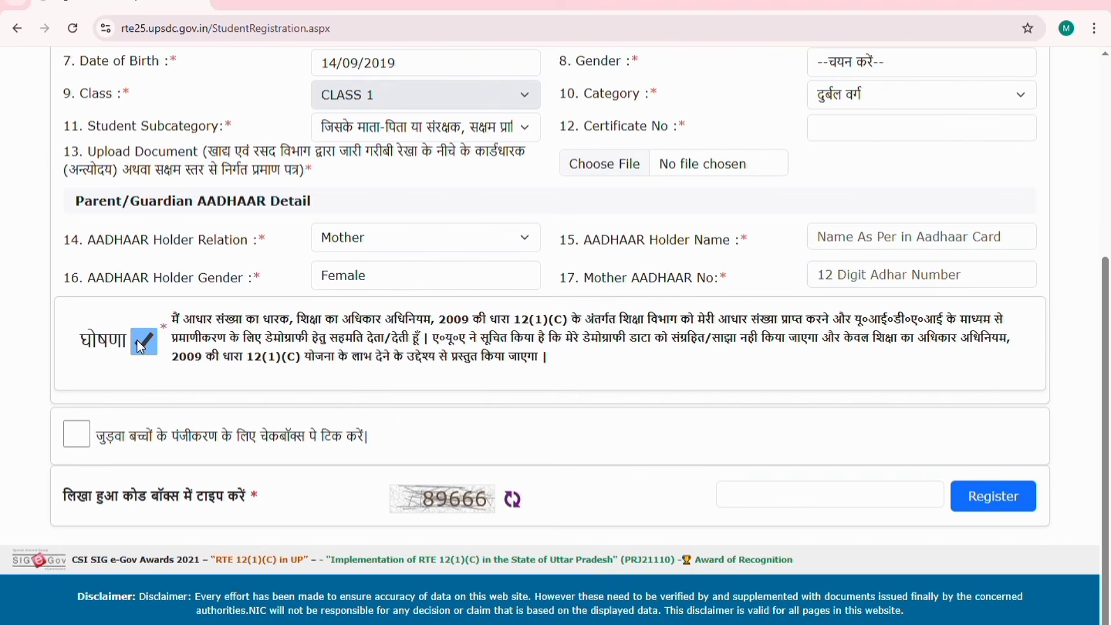
click(790, 500)
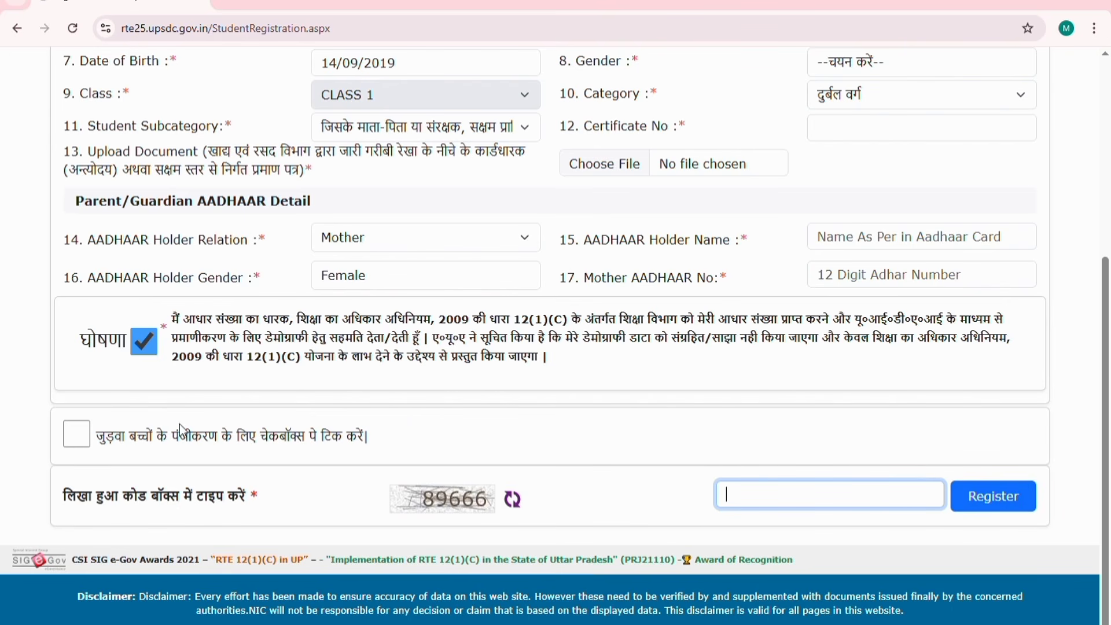
click(77, 439)
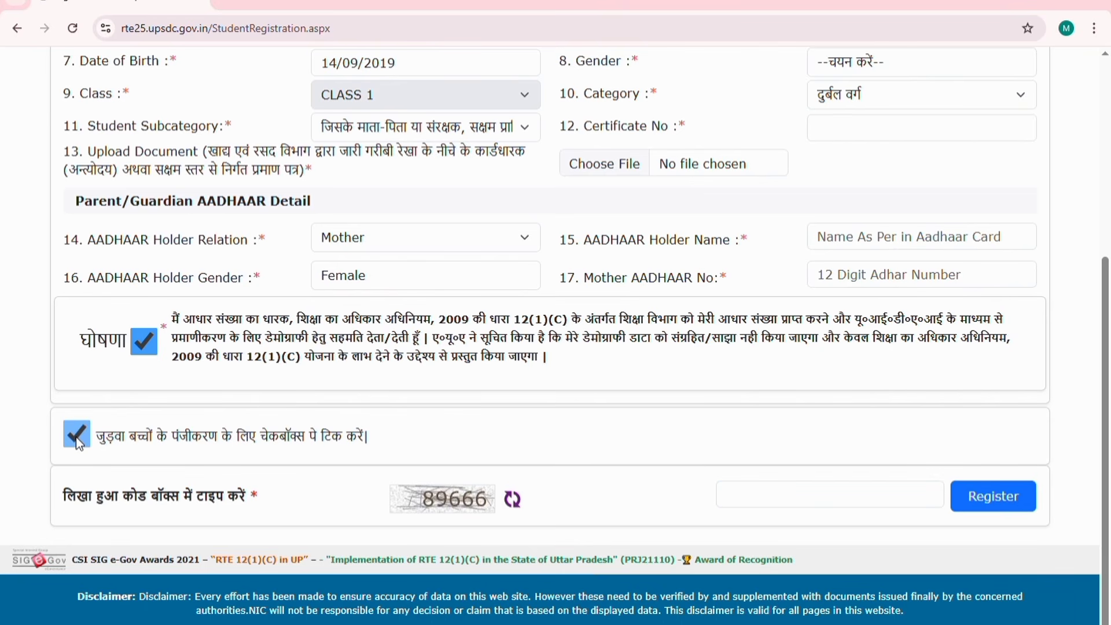
click(75, 437)
click(808, 504)
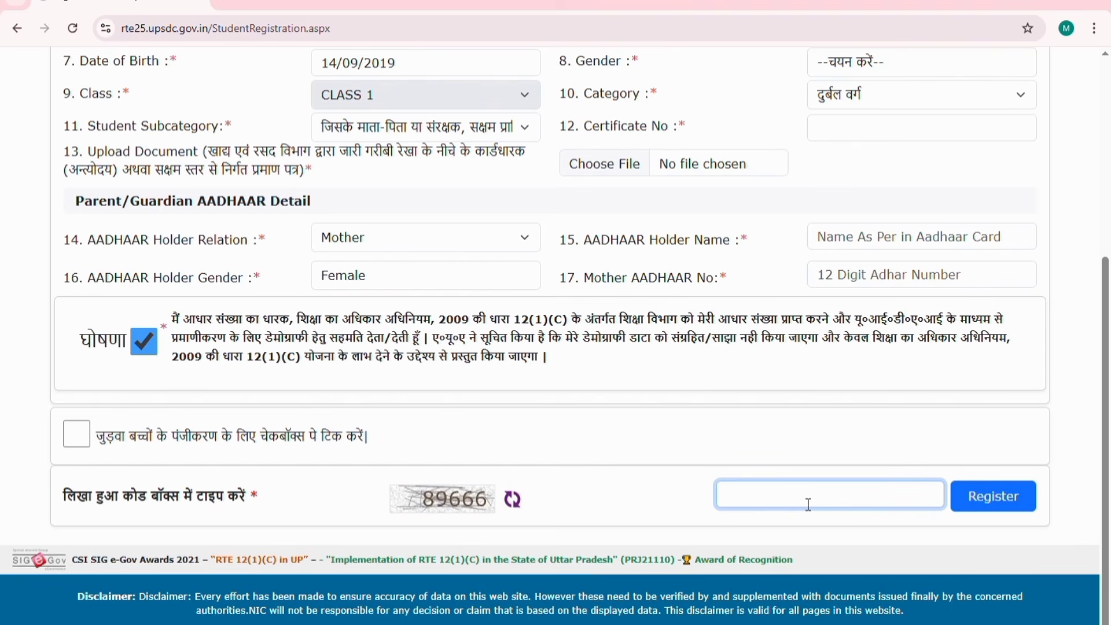
click(1010, 508)
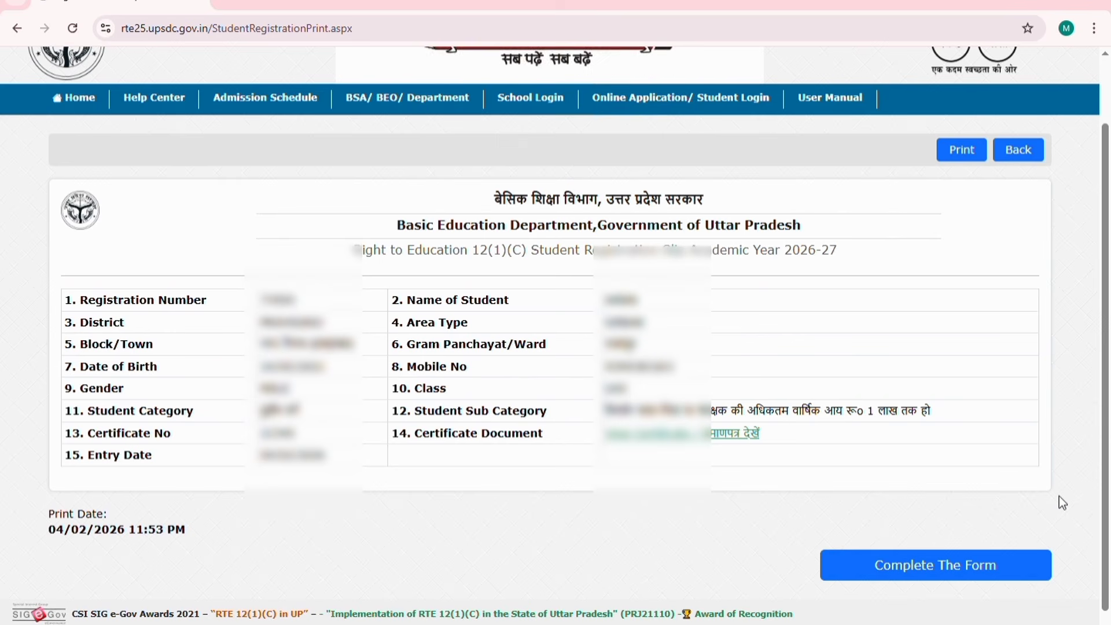
Continue from the registration slip to completing the form in the Student Profile.
click(941, 574)
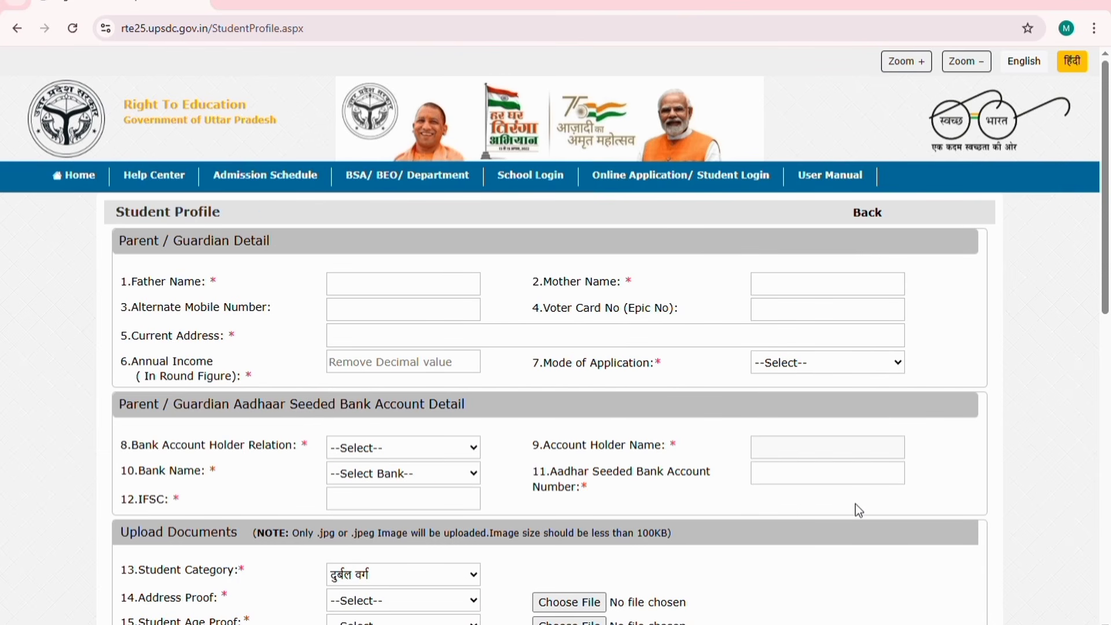
scroll(855, 505, down, 3)
scroll(856, 504, up, 2)
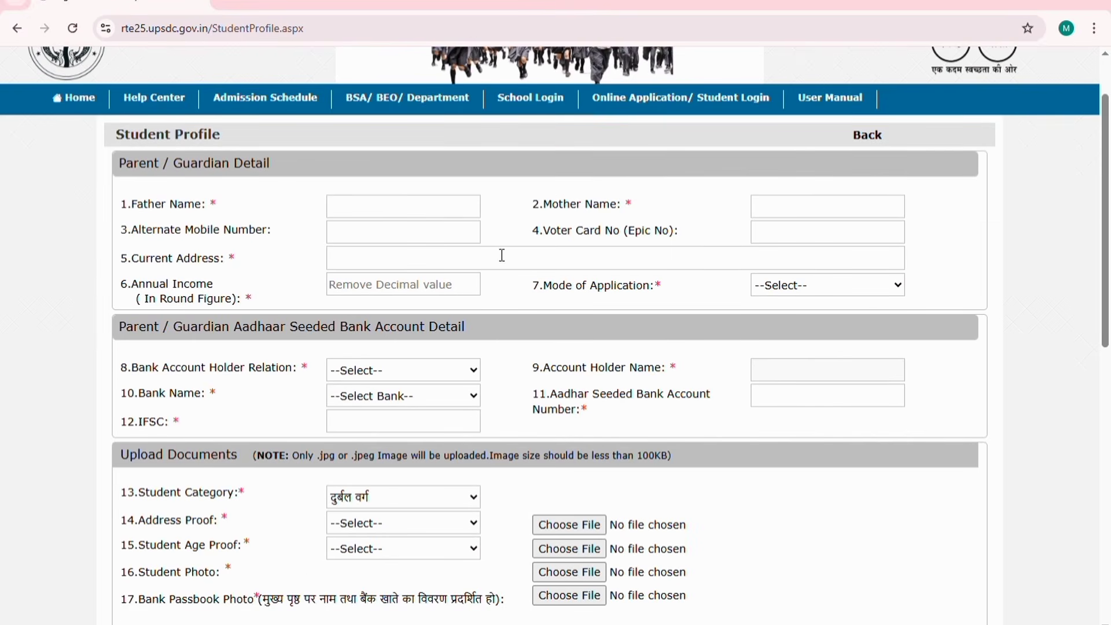
Go through the father name, mother name, alternate mobile number, voter card number and current address fields of the Parent / Guardian Detail.
click(392, 211)
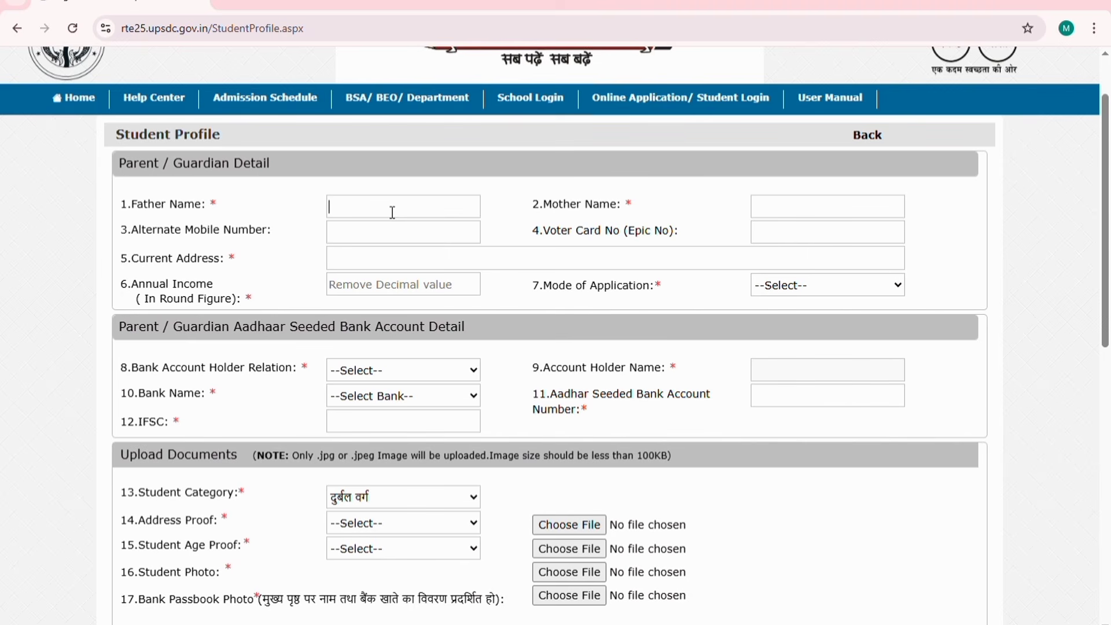
click(798, 215)
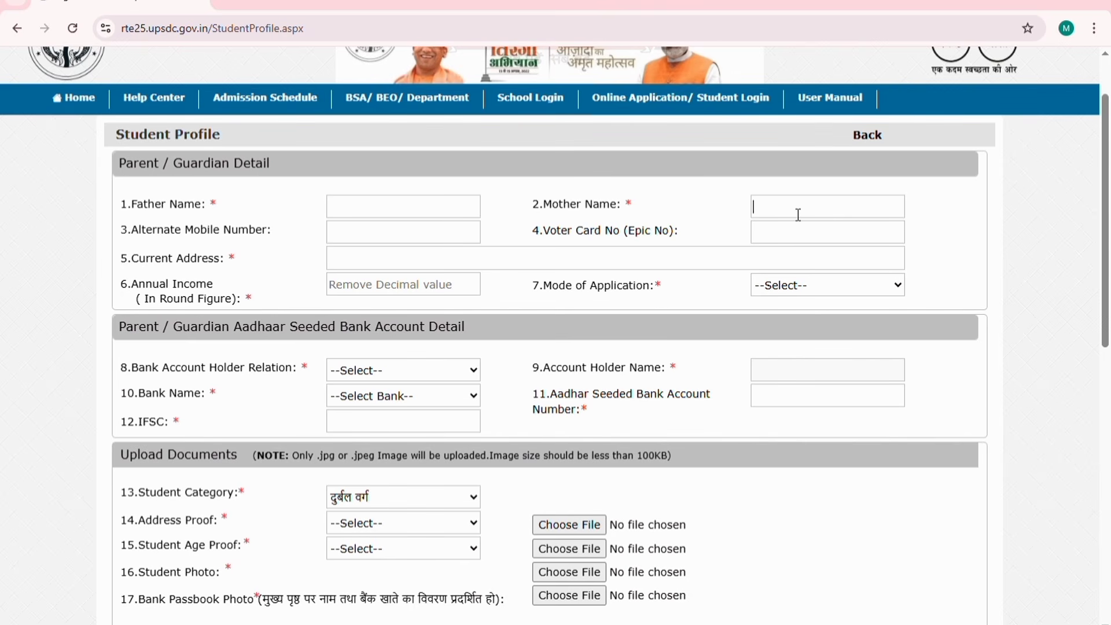
click(416, 236)
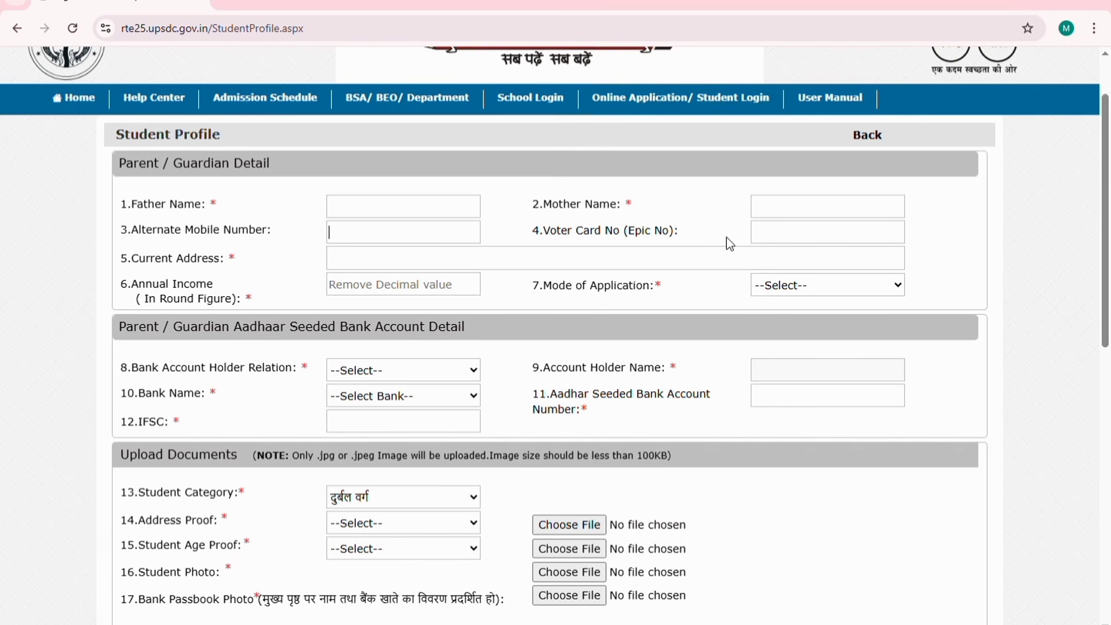
click(781, 234)
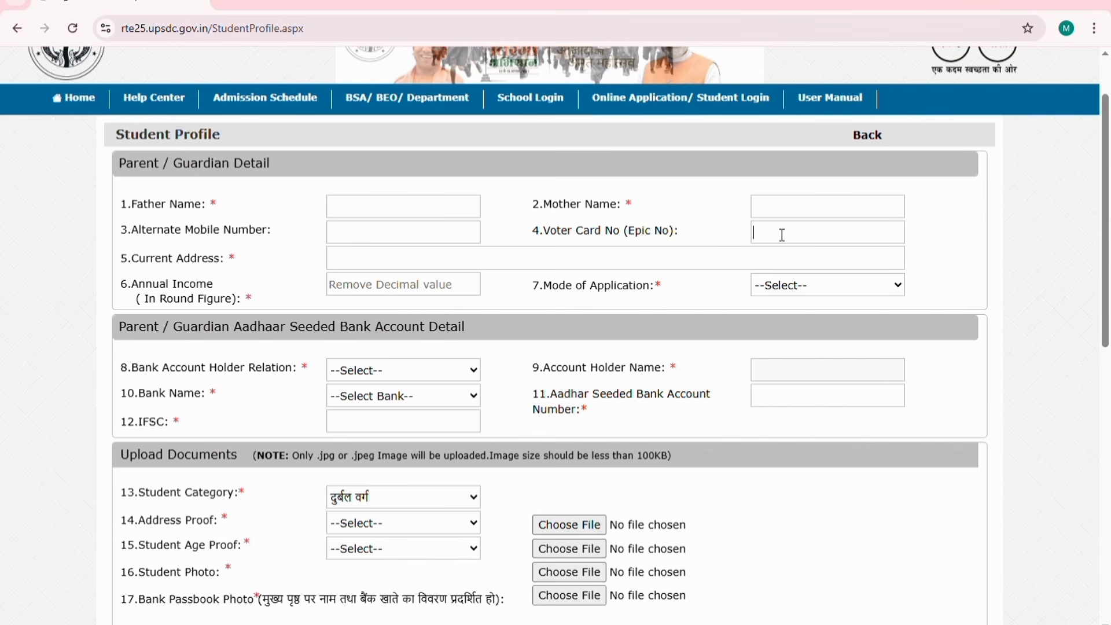
click(373, 265)
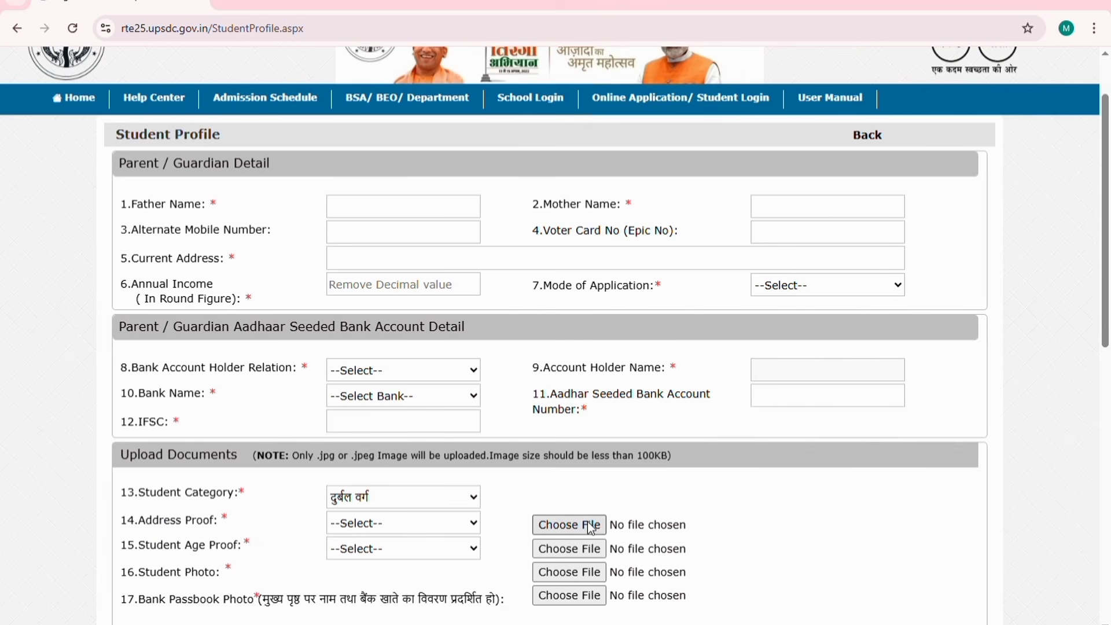
click(401, 261)
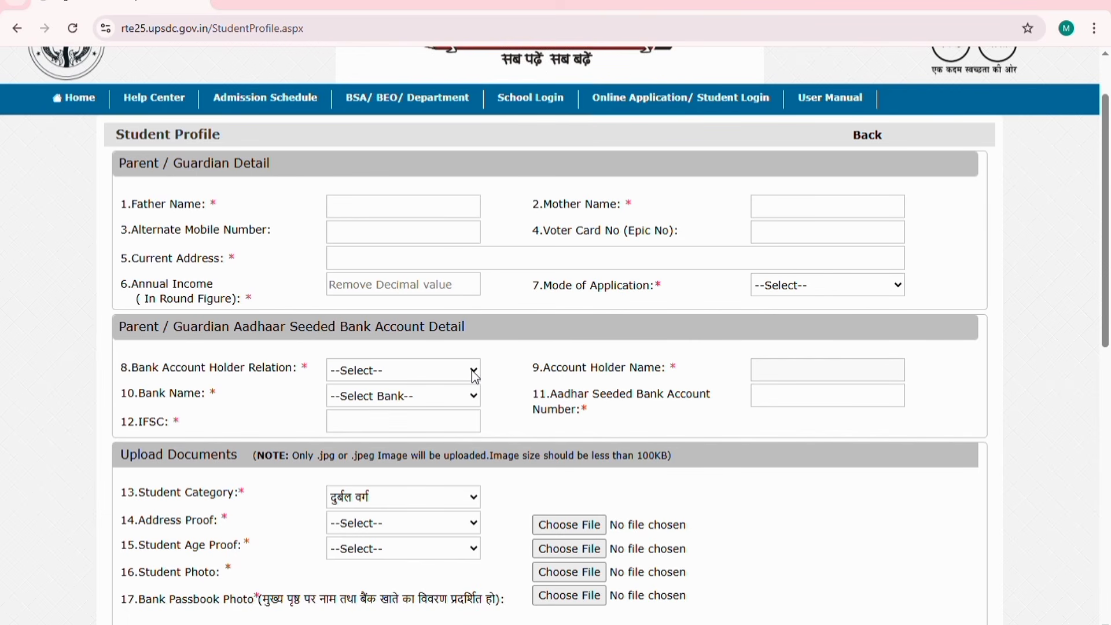
Set the bank account holder relation to Mother and go to the Aadhaar-seeded bank account number field.
click(423, 426)
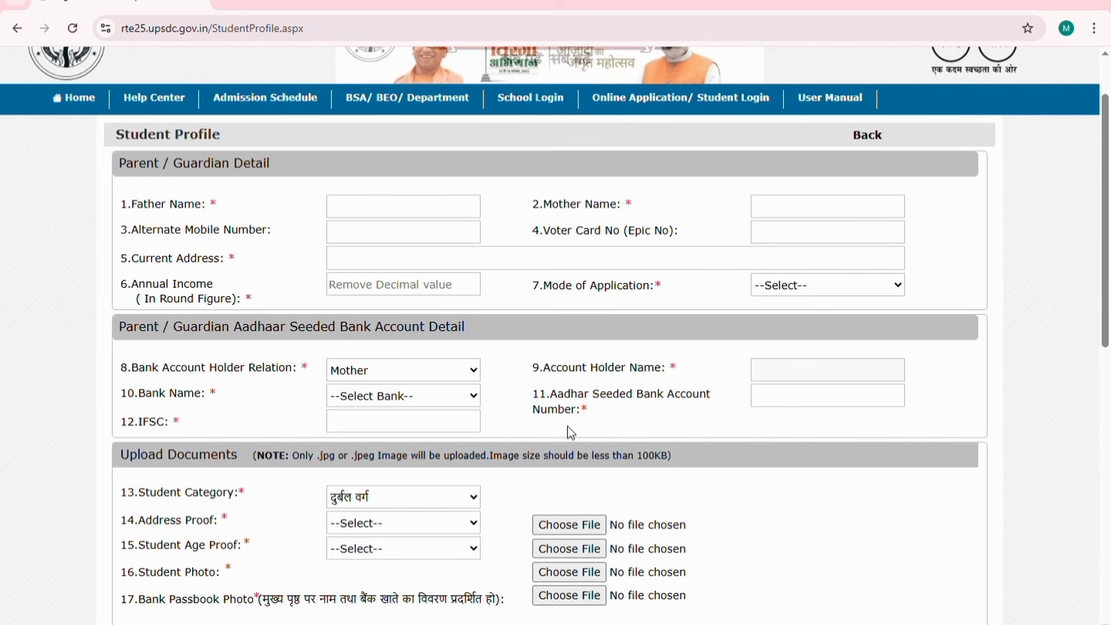
click(787, 401)
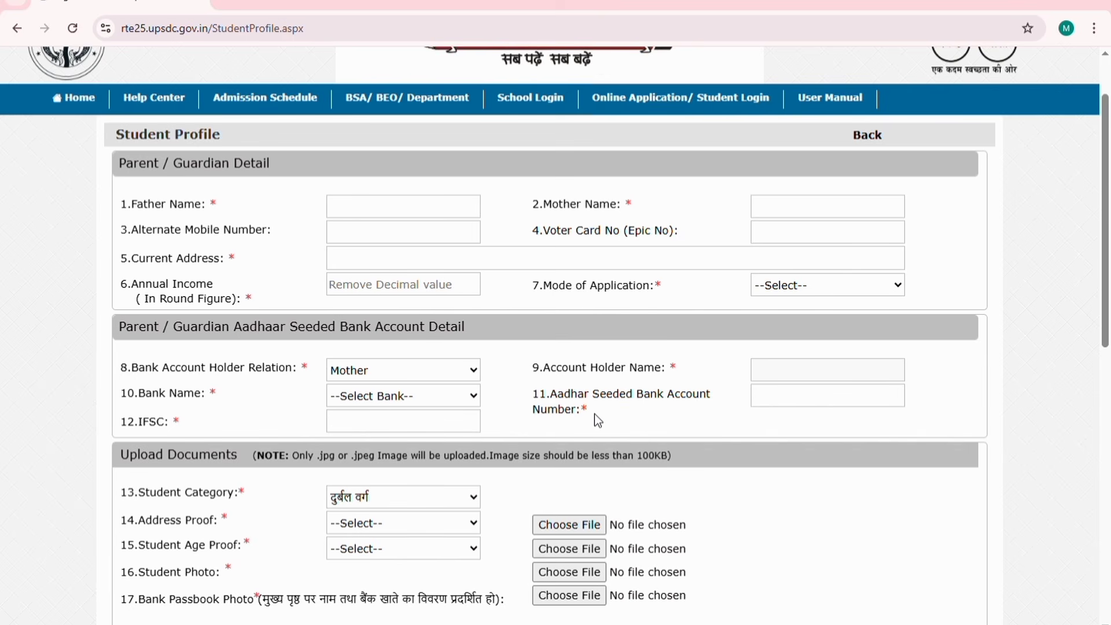
Set the address proof to Water Bill and the student age proof to सक्षम स्तर से निर्गत जन्म प्रमाण पत्र.
scroll(595, 414, down, 3)
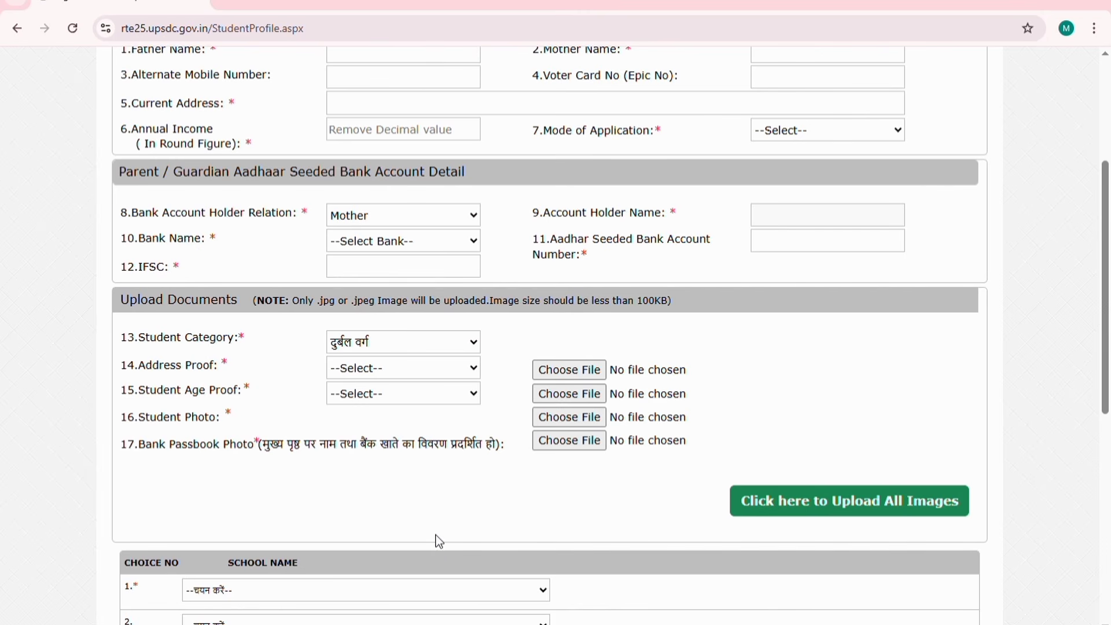
click(472, 480)
click(454, 447)
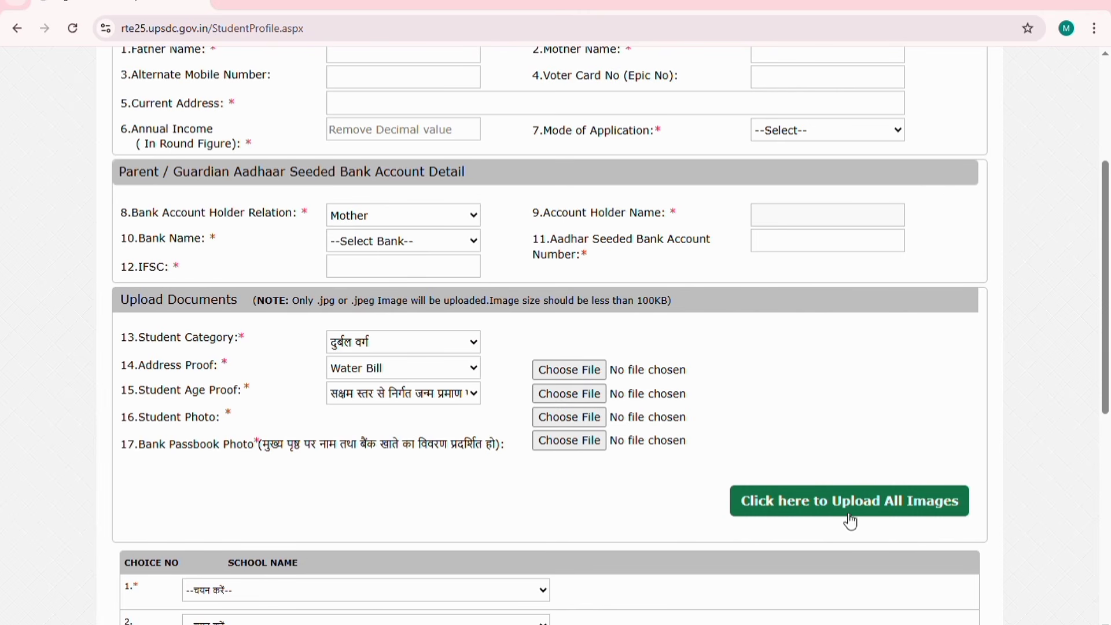
Select schools for choice numbers 1 to 4, with the authorisation declaration ticked, and save the student profile.
scroll(836, 504, down, 5)
scroll(832, 503, down, 3)
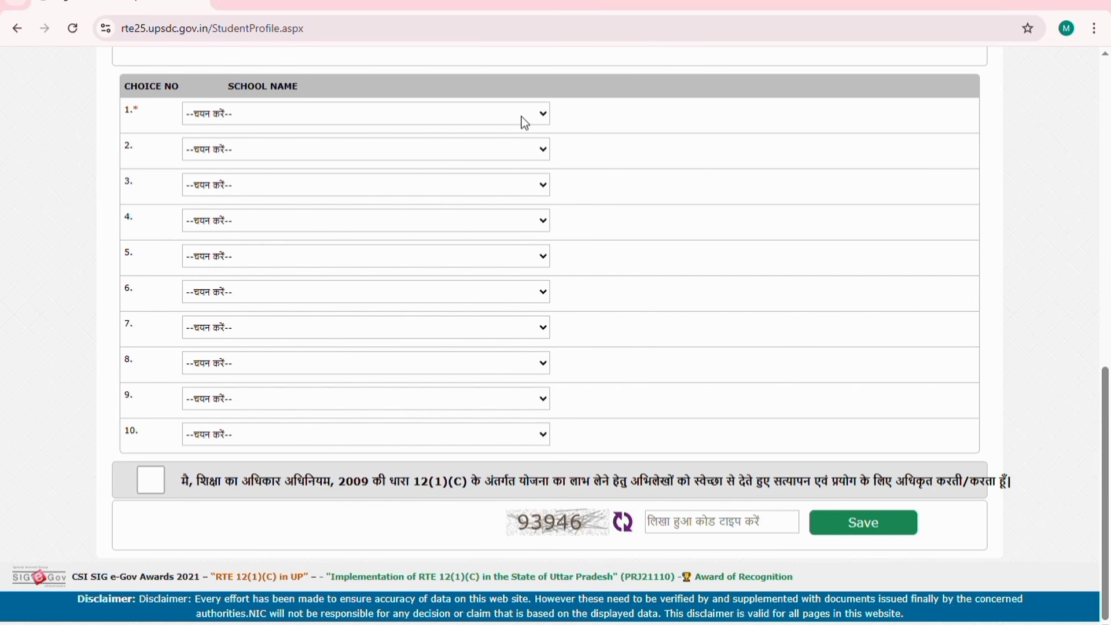
click(464, 169)
click(485, 153)
click(506, 184)
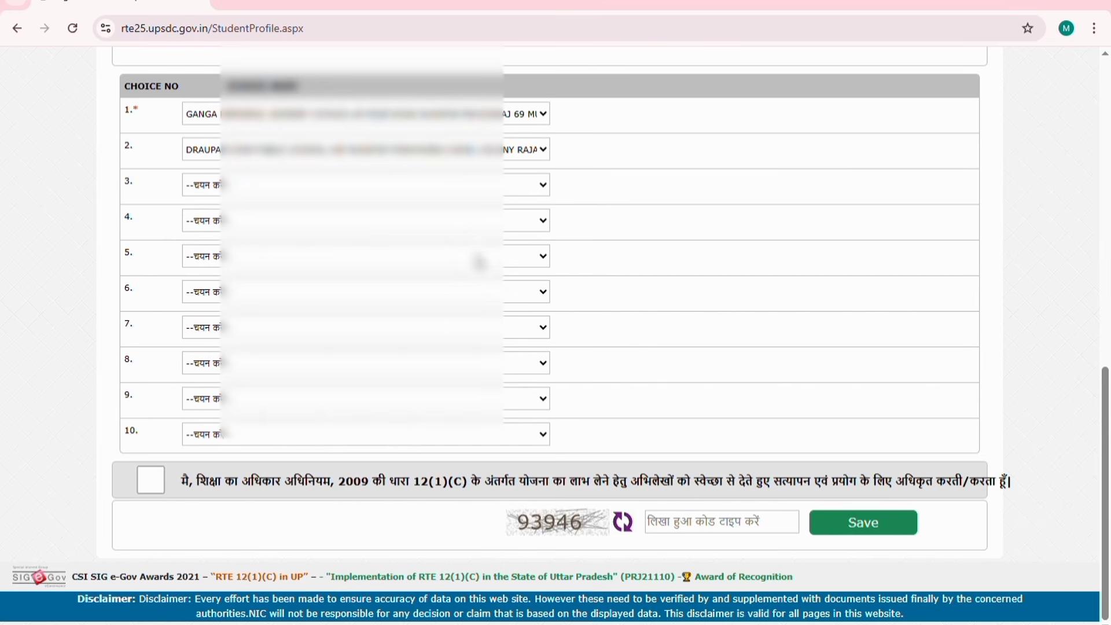
click(468, 287)
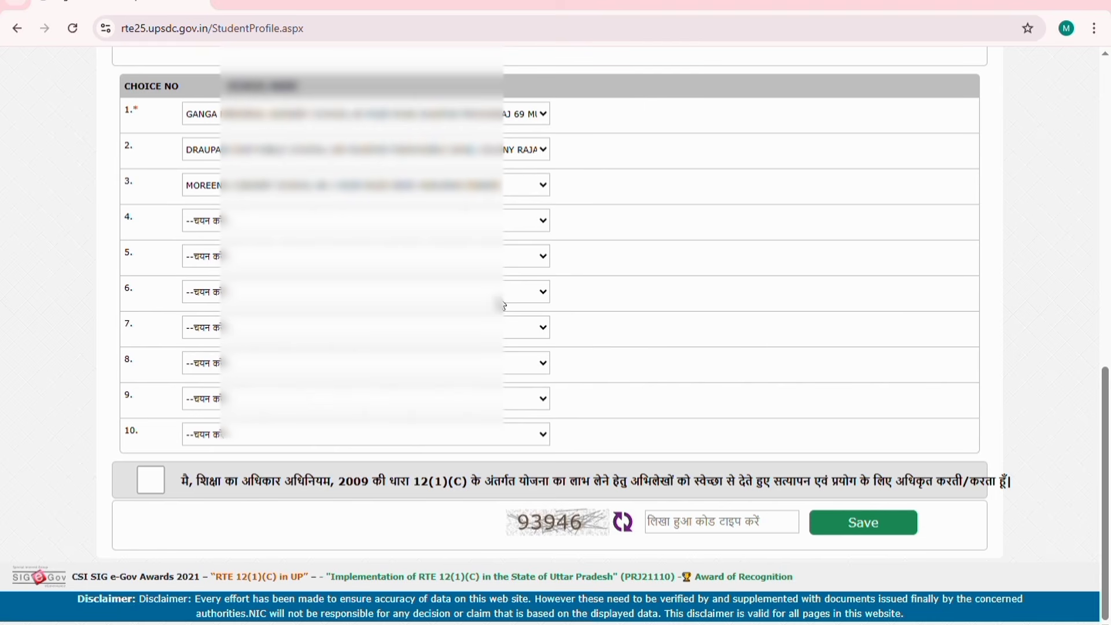
click(489, 327)
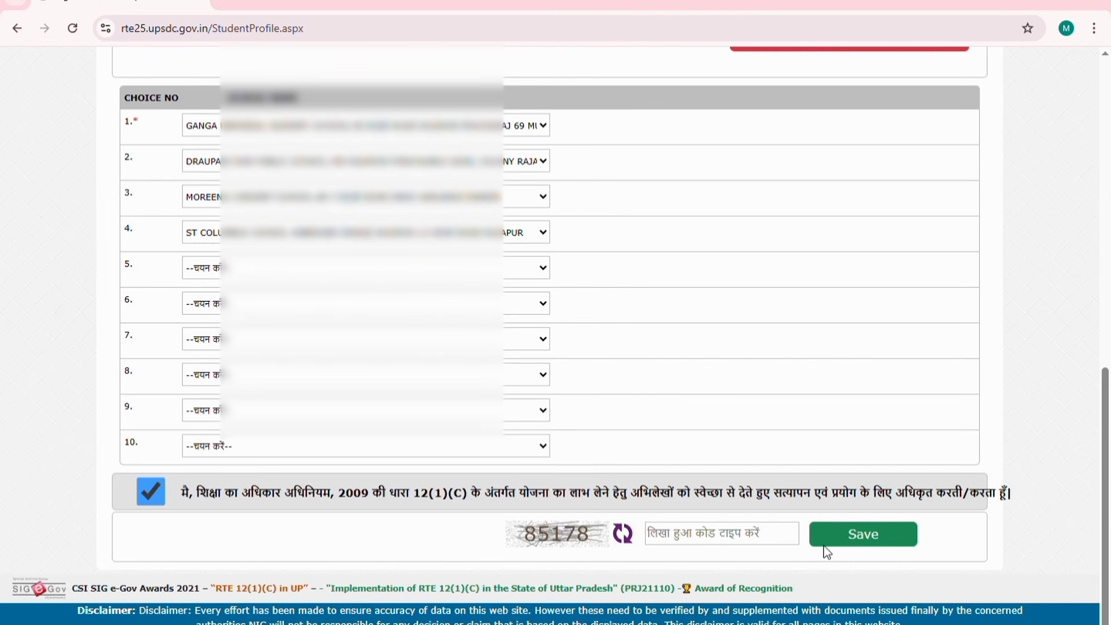
click(877, 544)
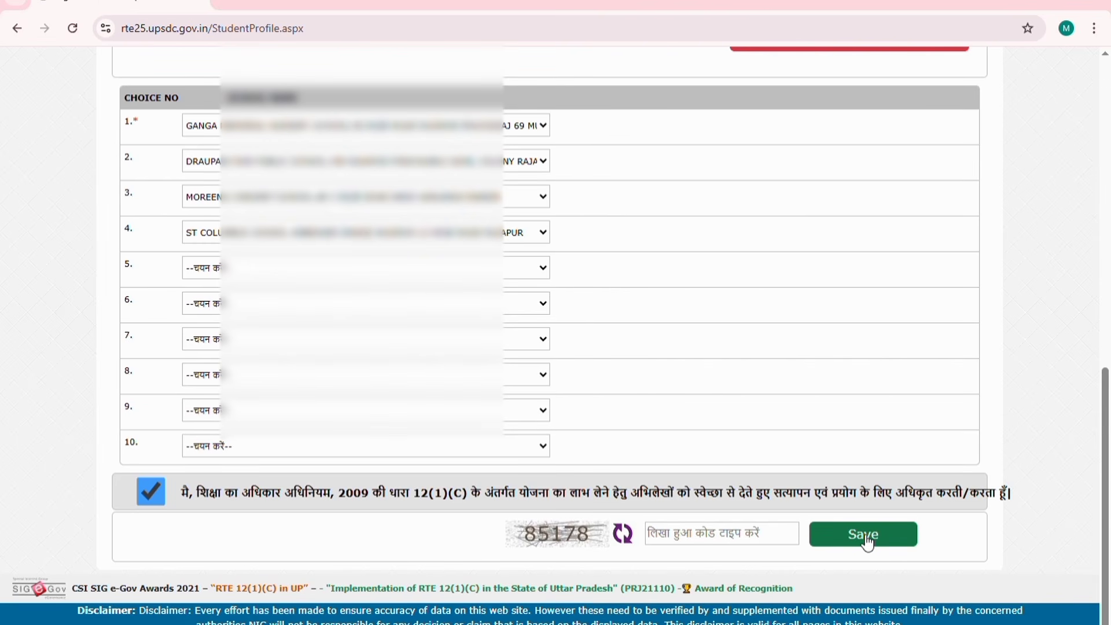